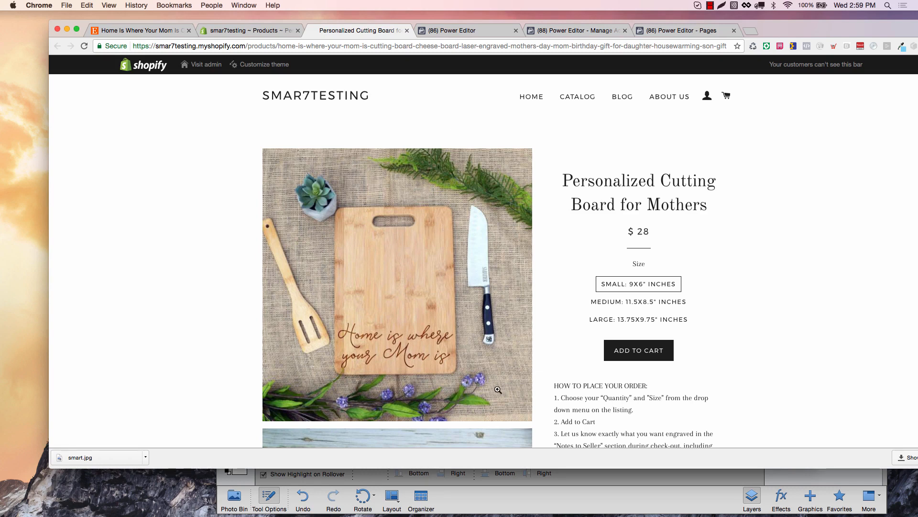
View the cutting board image in Photoshop Elements Editor, and return to the product page in Chrome.
left_click(506, 509)
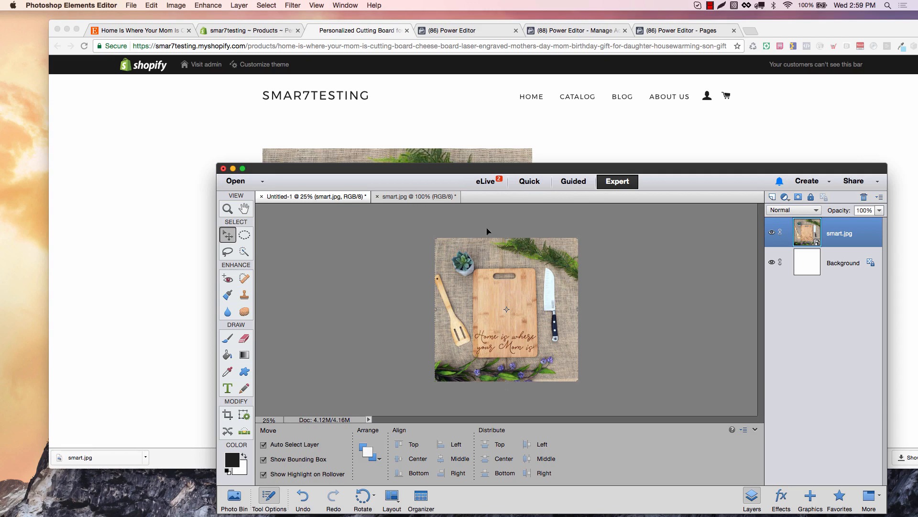
left_click(498, 120)
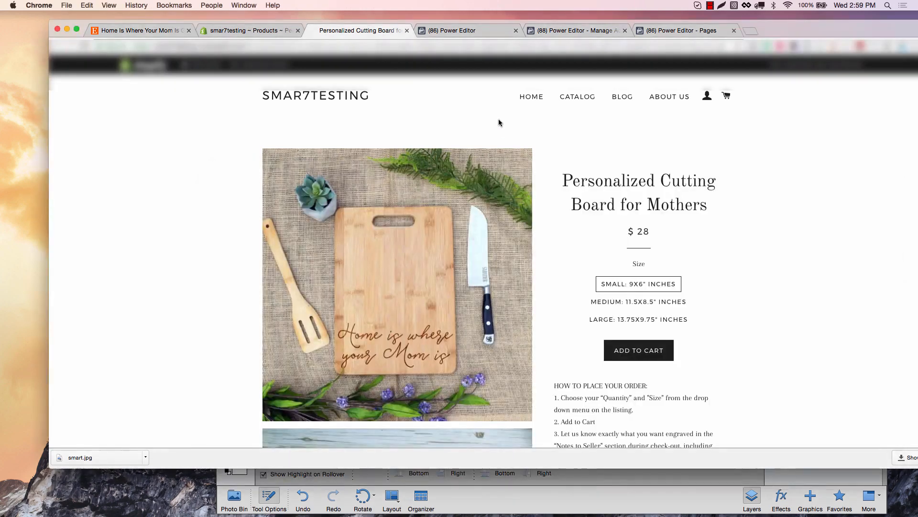
In Power Editor, name the Conversions campaign "SmartTest - Mom Product - WC" and continue to the ad set.
left_click(473, 30)
scroll(637, 248, "up", 1)
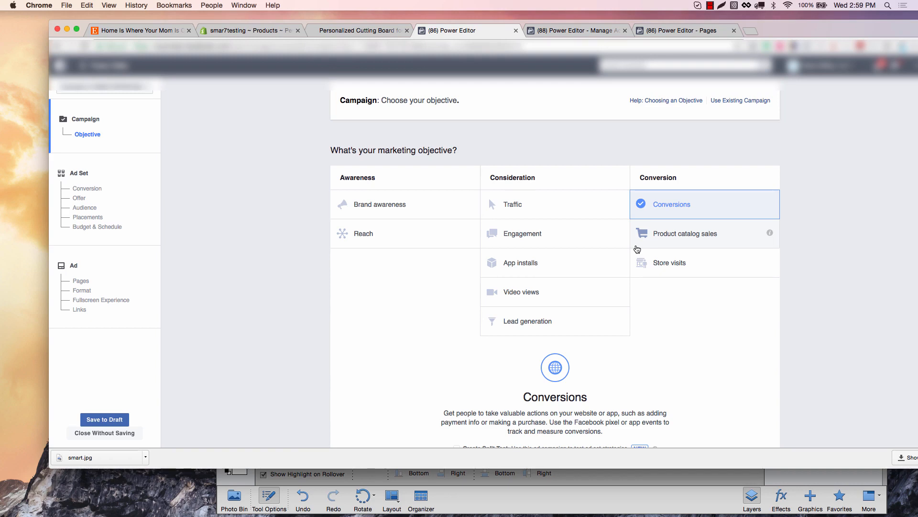
scroll(637, 248, "down", 5)
double_click(573, 383)
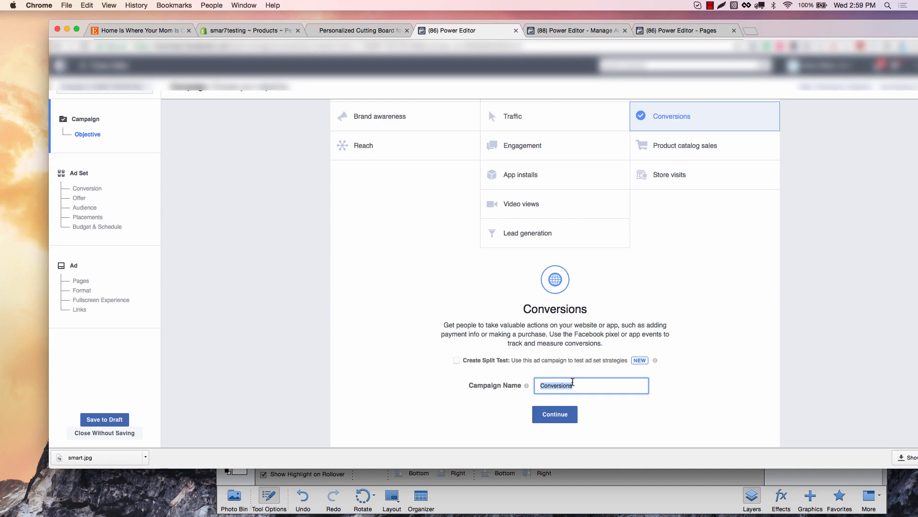
type("SmartTest -")
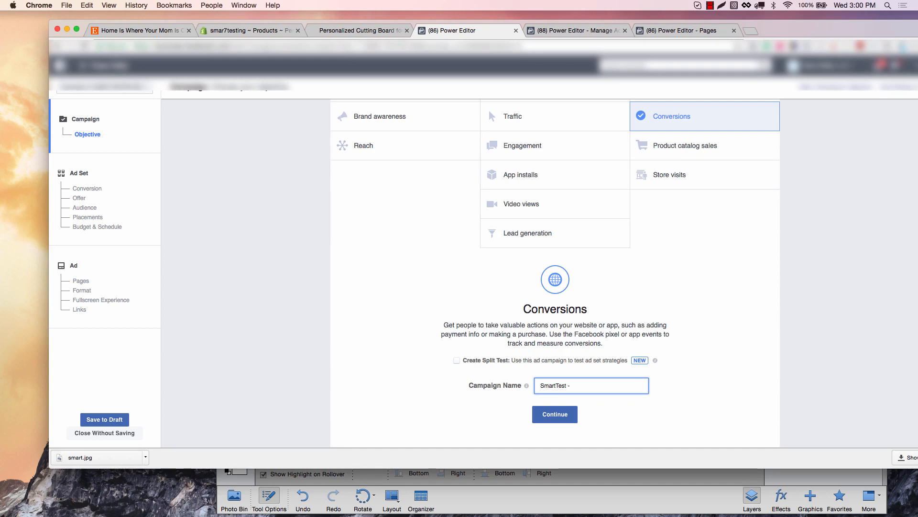
type("Mom Produc")
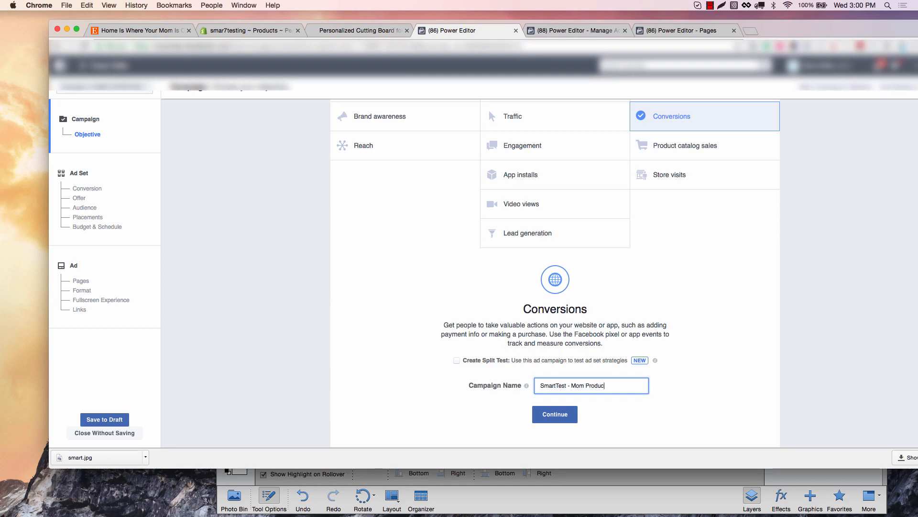
type("t - WC")
scroll(669, 143, "up", 2)
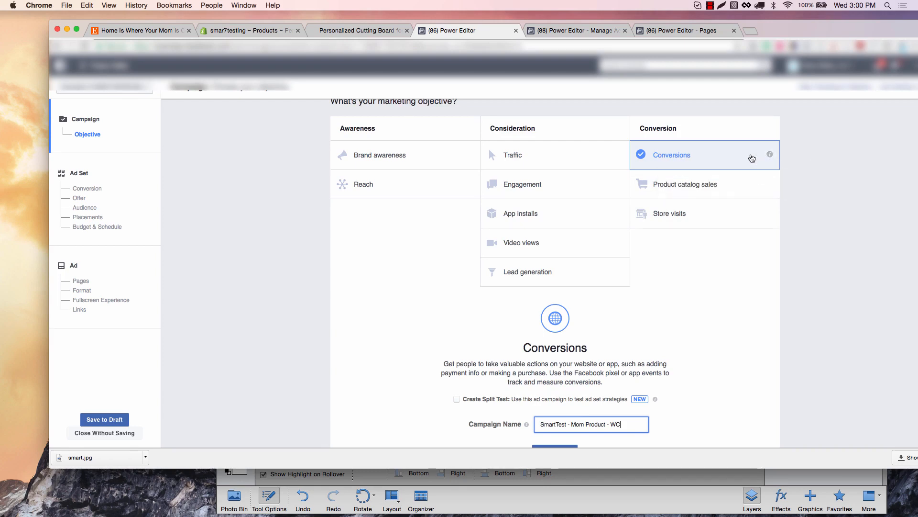
scroll(718, 287, "down", 3)
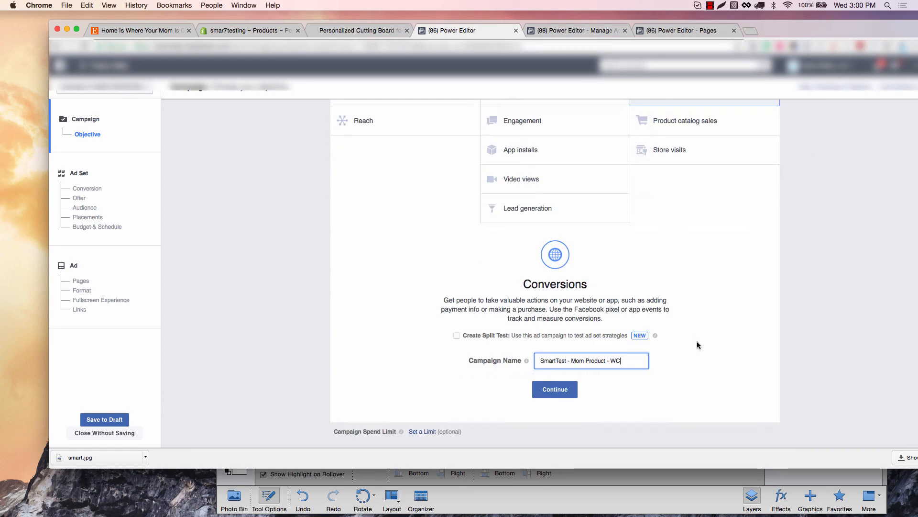
left_click(548, 400)
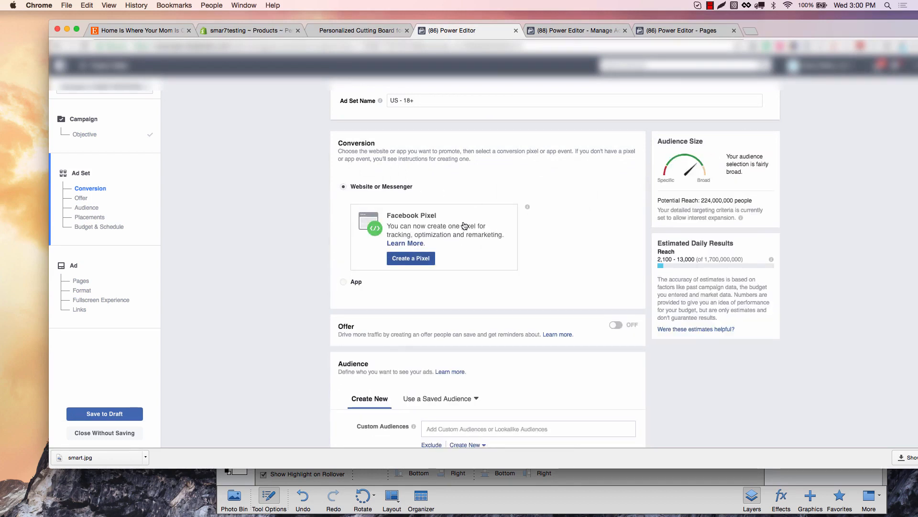
Set the ad set audience's age range to 25–54 and its gender to Women.
scroll(463, 227, "down", 1)
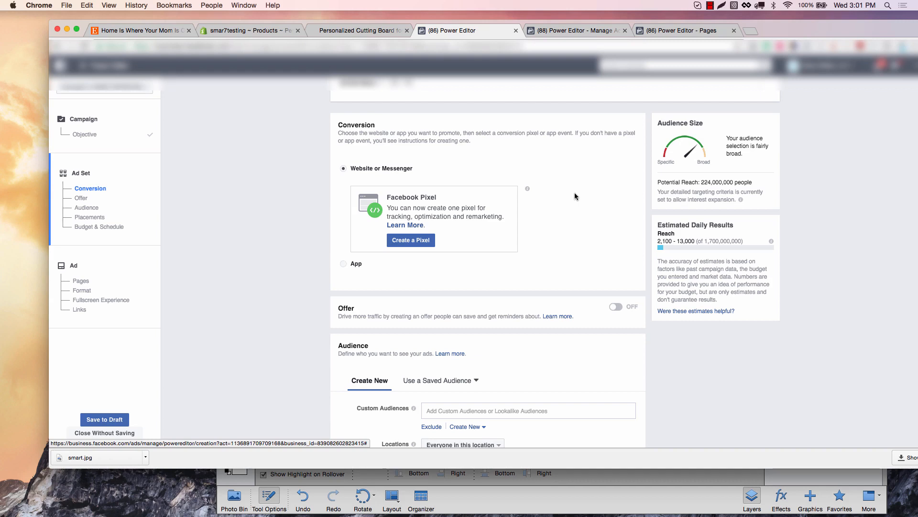
scroll(518, 237, "down", 4)
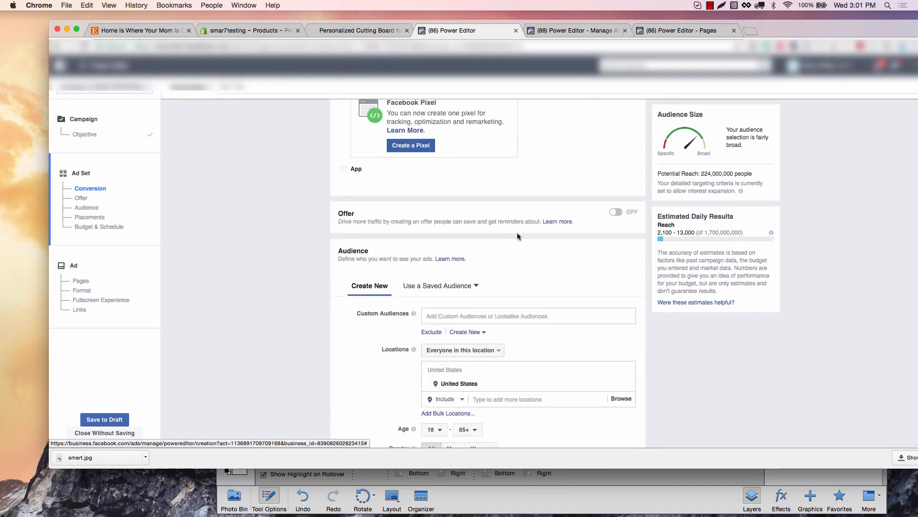
scroll(518, 236, "down", 5)
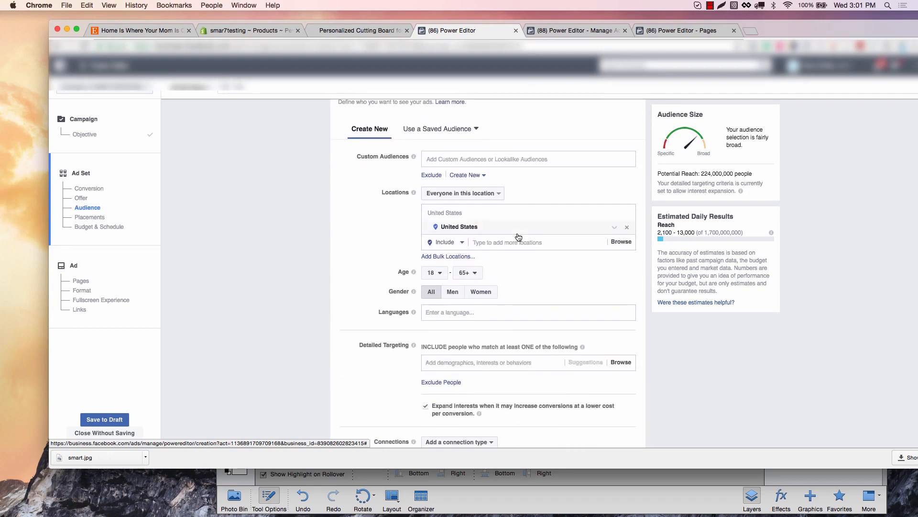
left_click(439, 273)
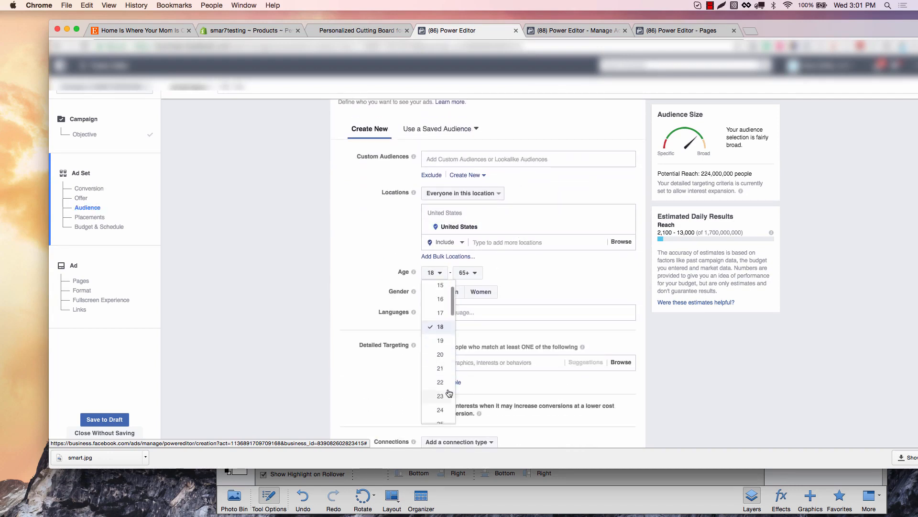
scroll(445, 383, "down", 1)
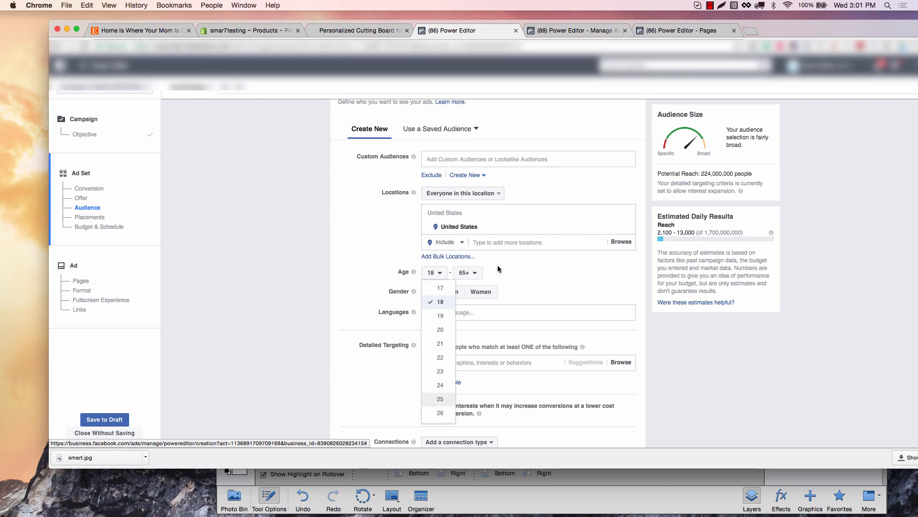
left_click(440, 399)
left_click(468, 273)
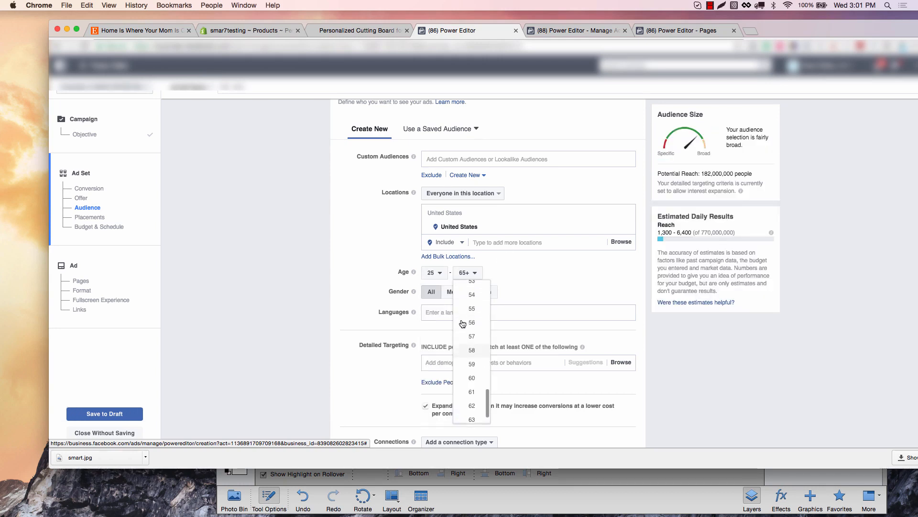
left_click(472, 295)
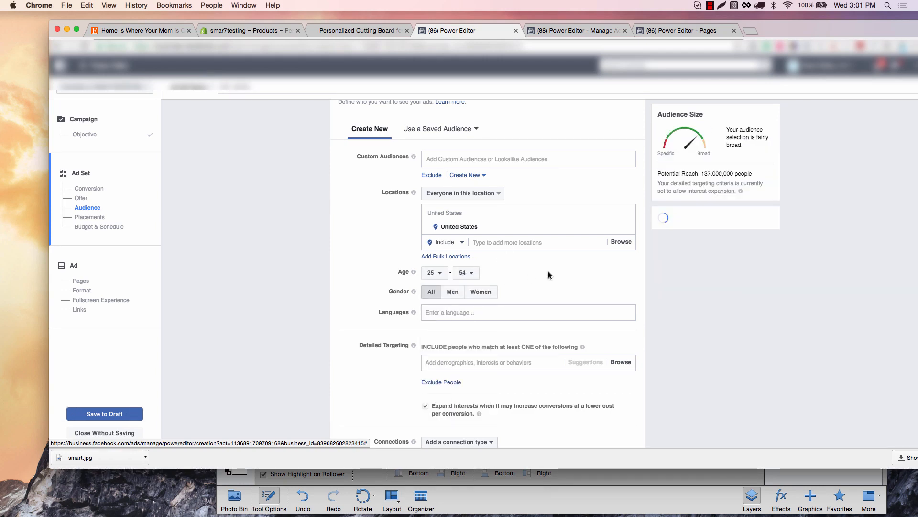
left_click(481, 292)
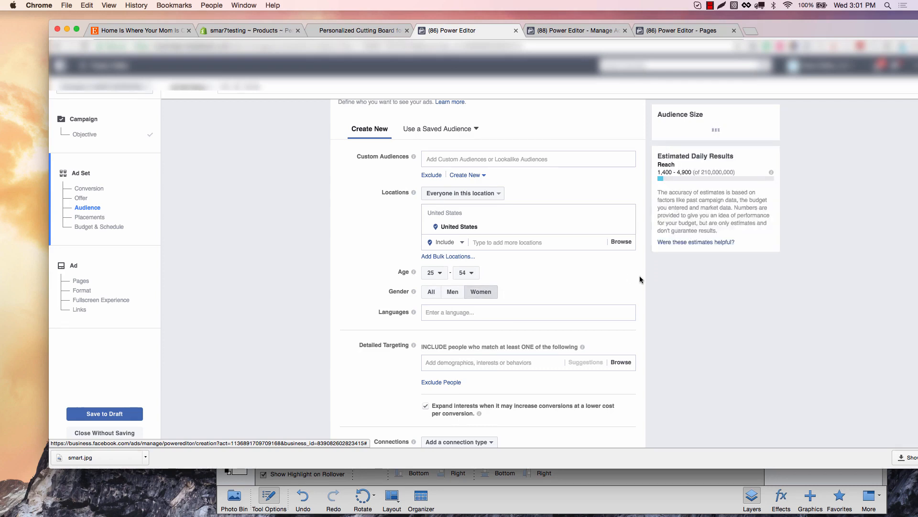
Include the demographic Parents (All) in the audience's detailed targeting.
scroll(585, 271, "down", 3)
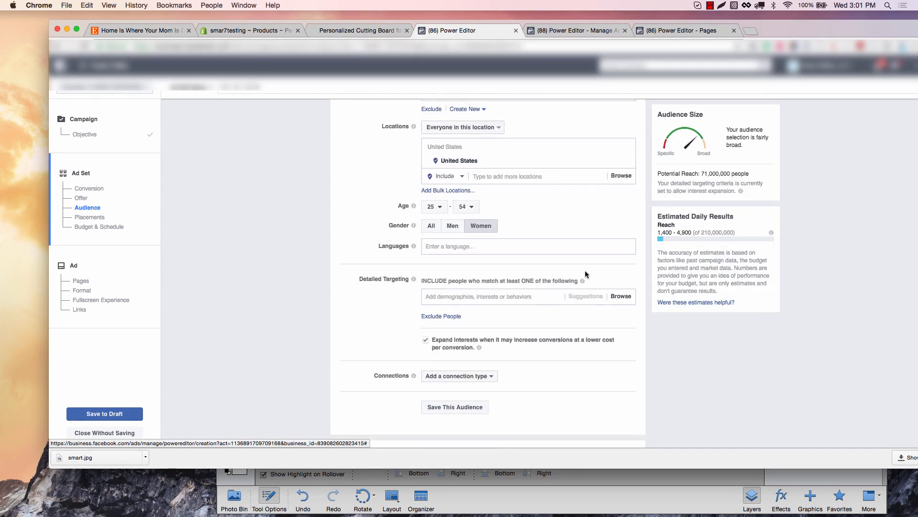
left_click(519, 297)
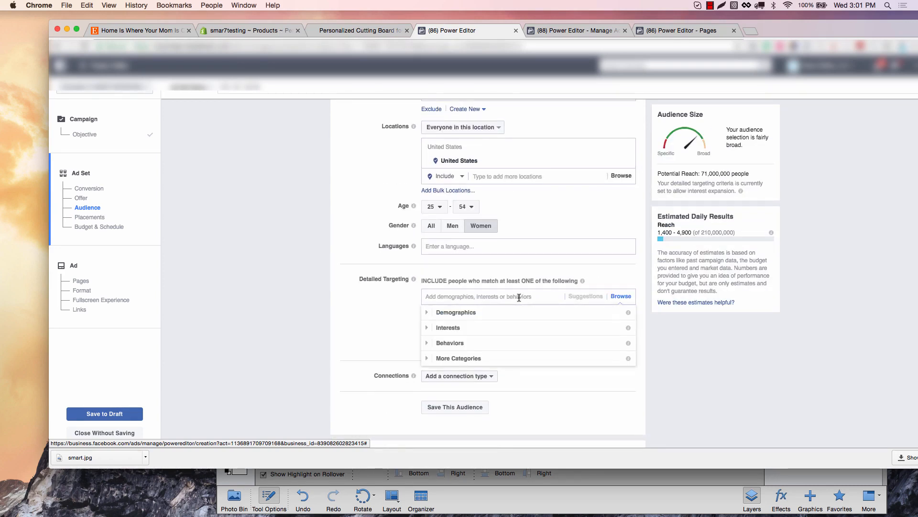
type("parents")
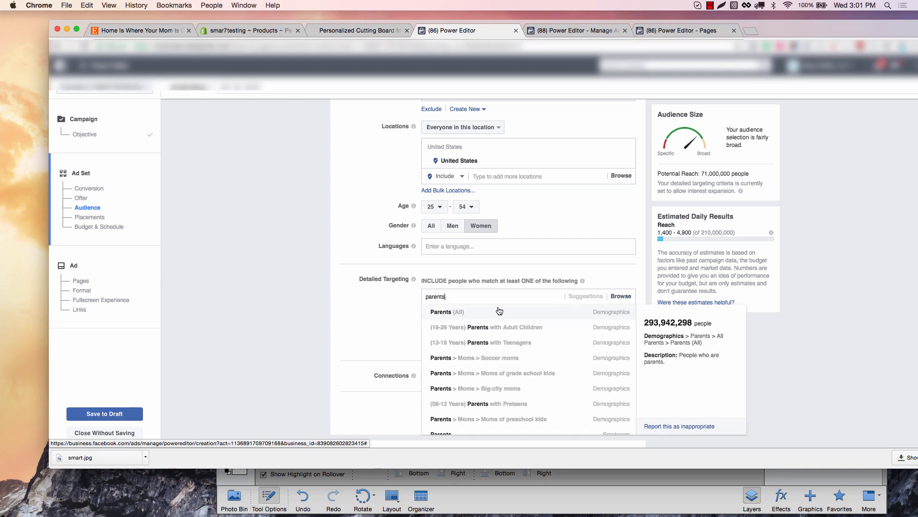
left_click(455, 313)
left_click(385, 307)
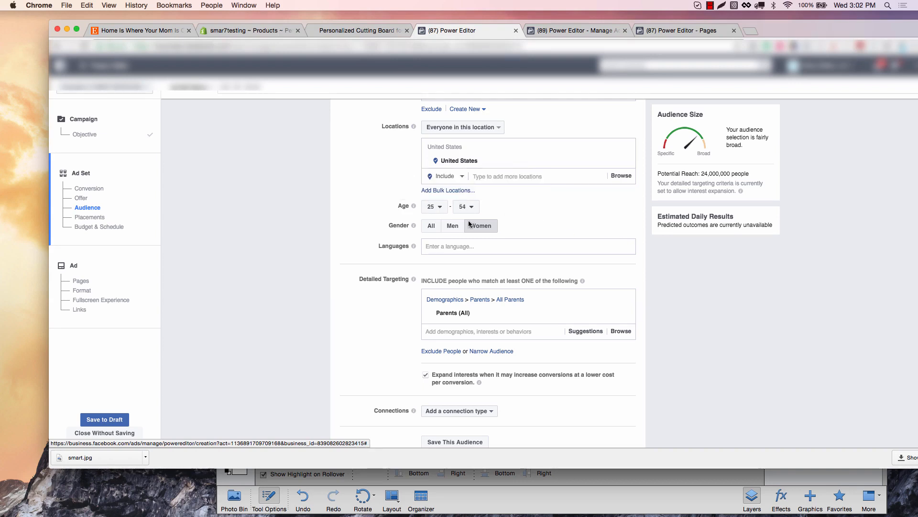
Narrow the audience to people who must also match the relationship status Married.
scroll(571, 290, "down", 2)
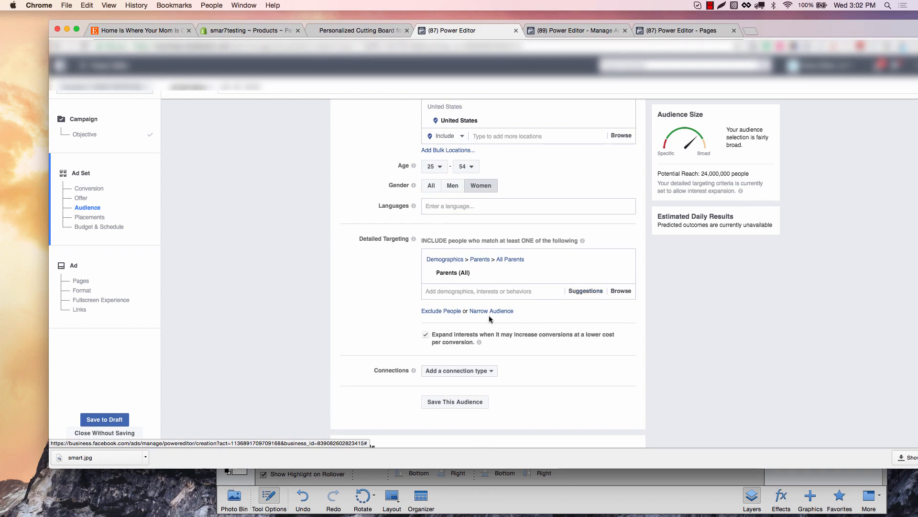
left_click(492, 312)
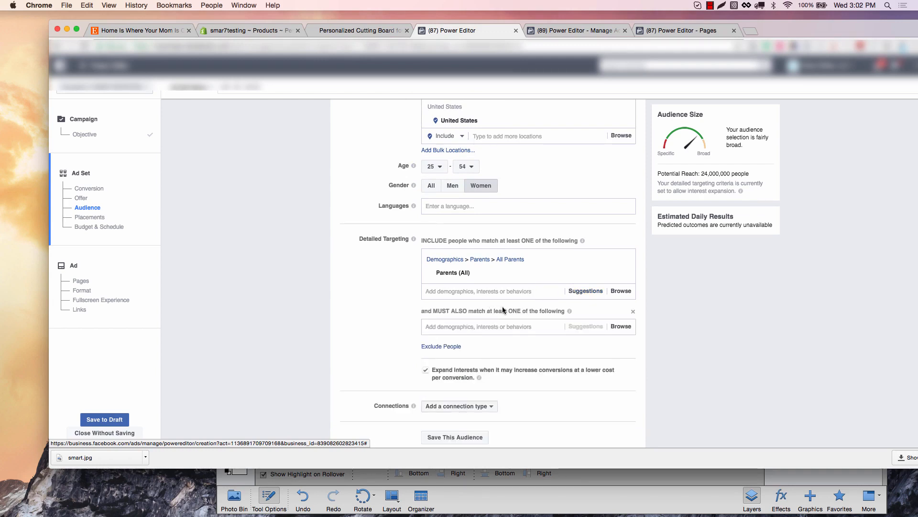
type("married")
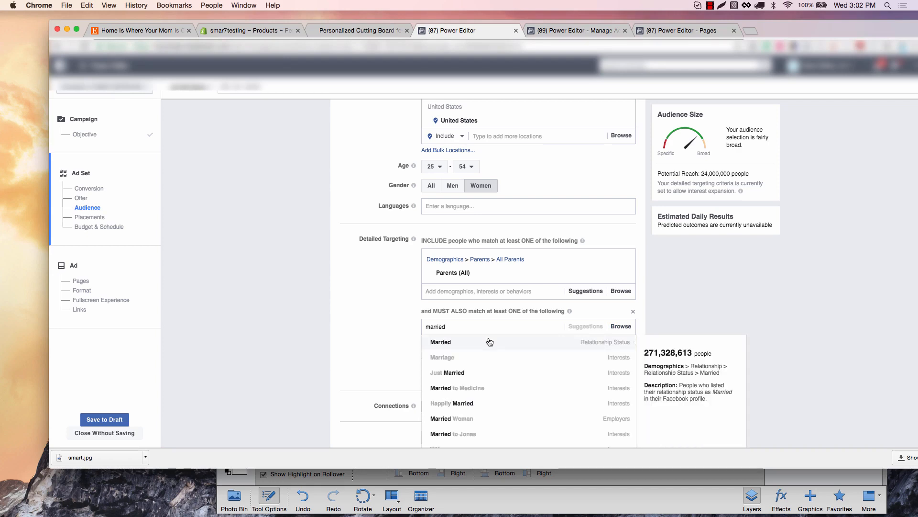
left_click(490, 341)
left_click(380, 325)
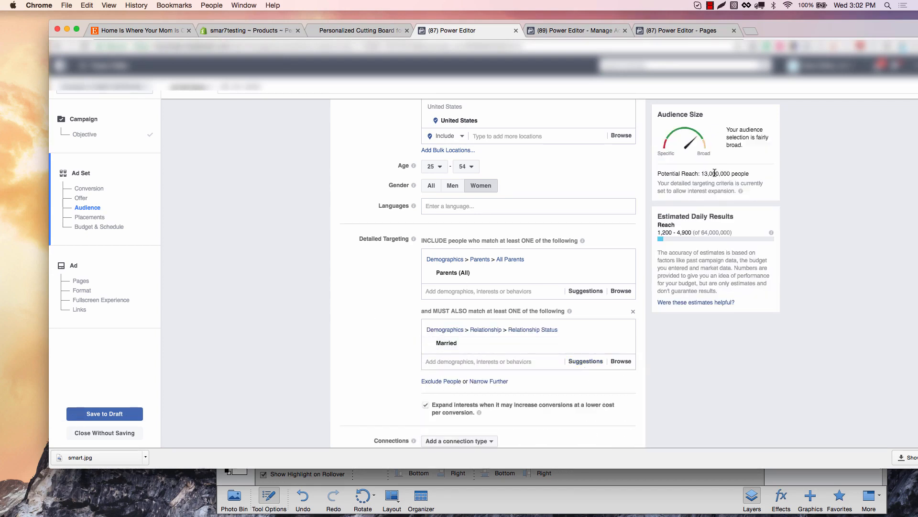
Set the audience's maximum age to 44.
left_click(465, 167)
scroll(474, 243, "up", 3)
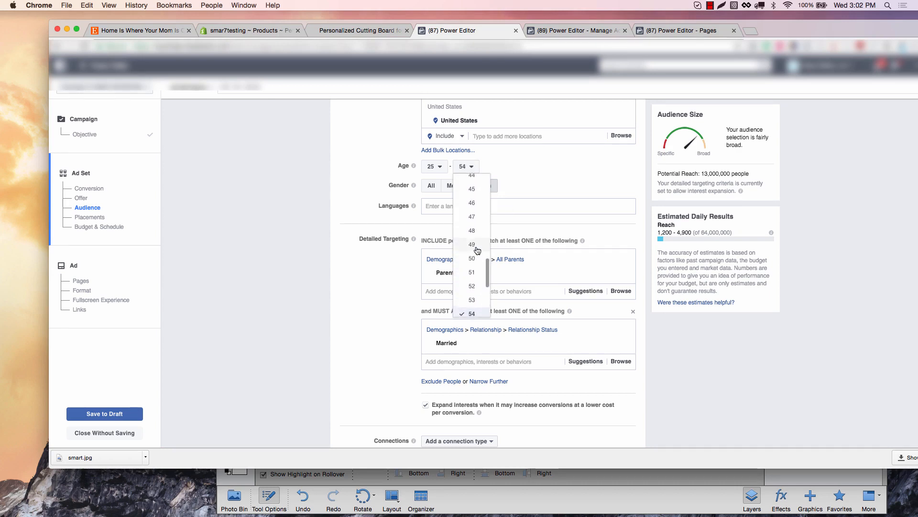
left_click(466, 221)
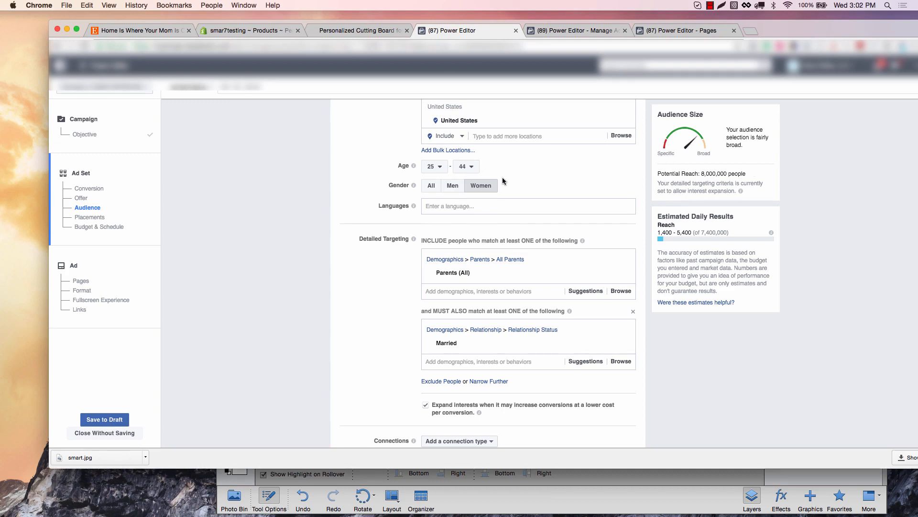
Set the audience's maximum age to 34.
left_click(467, 171)
scroll(472, 218, "up", 3)
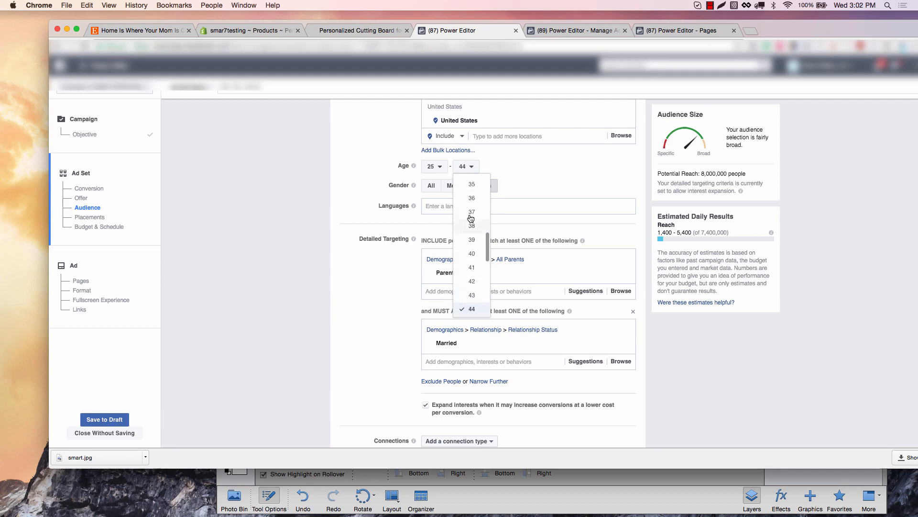
left_click(472, 192)
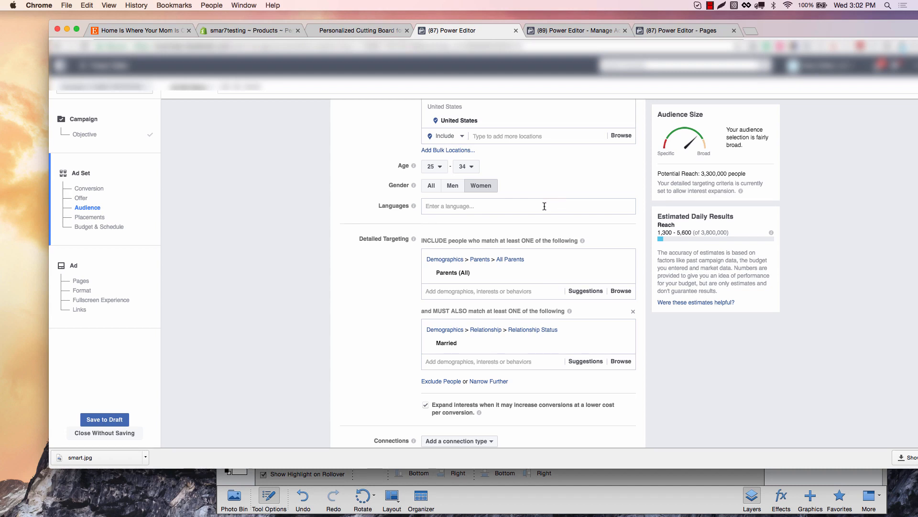
scroll(544, 205, "down", 2)
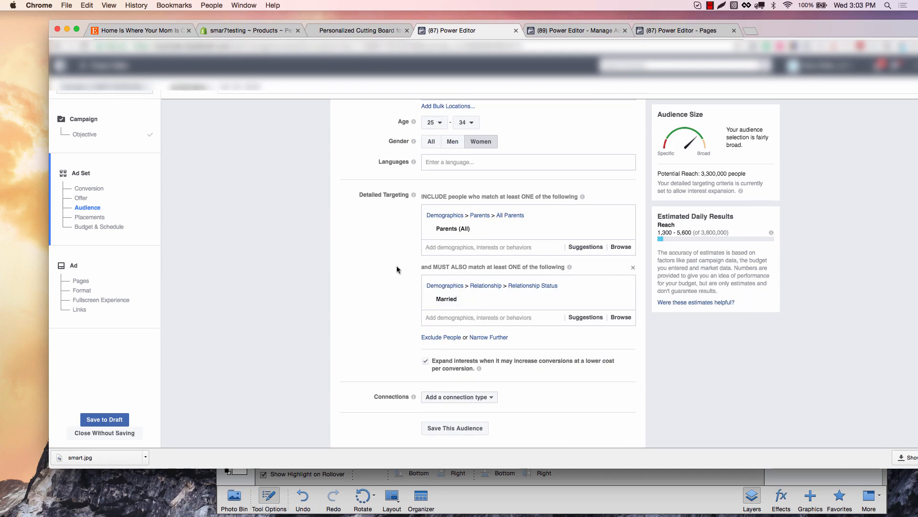
scroll(374, 271, "down", 1)
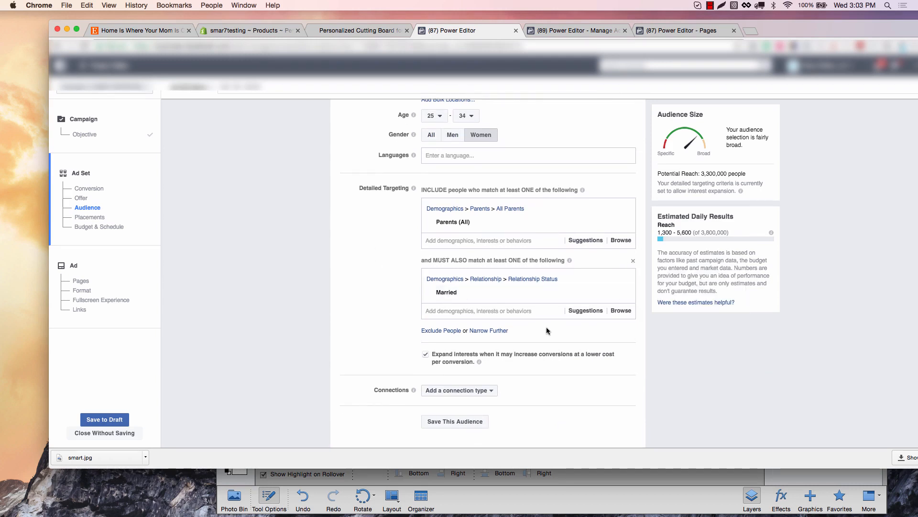
left_click(507, 331)
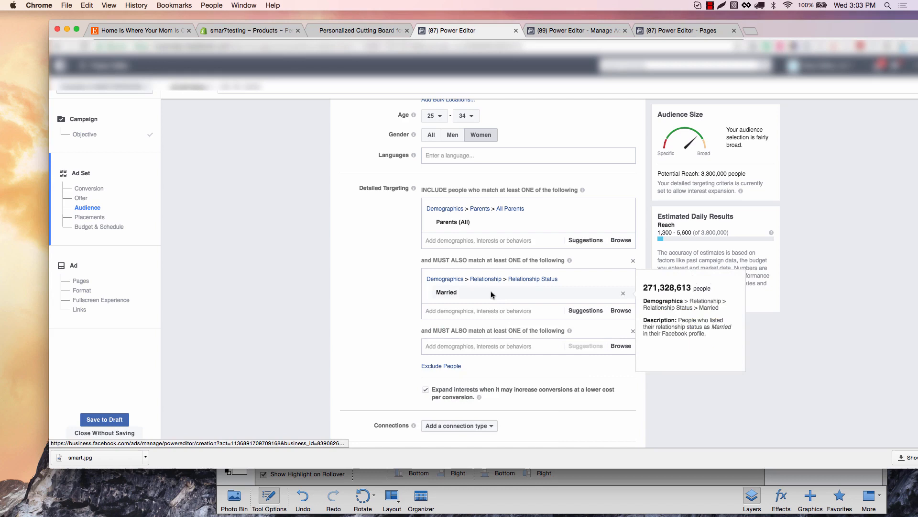
left_click(480, 347)
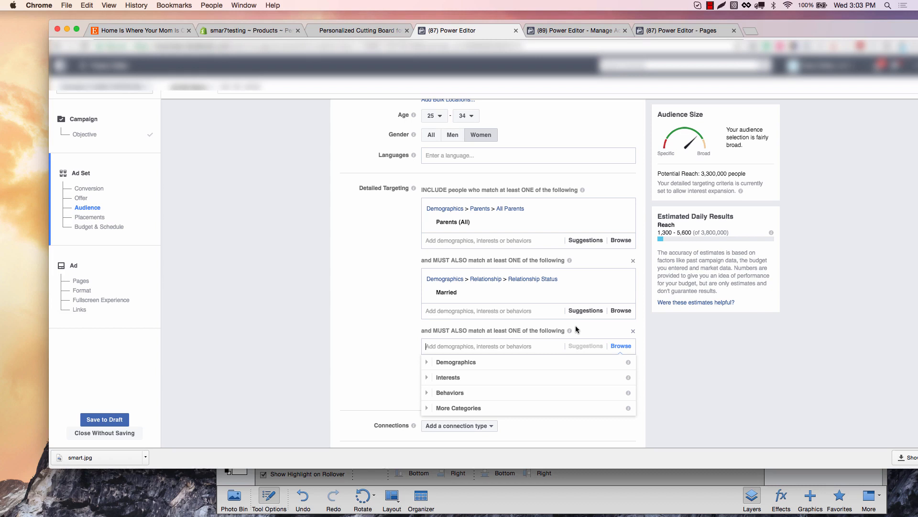
type("mother")
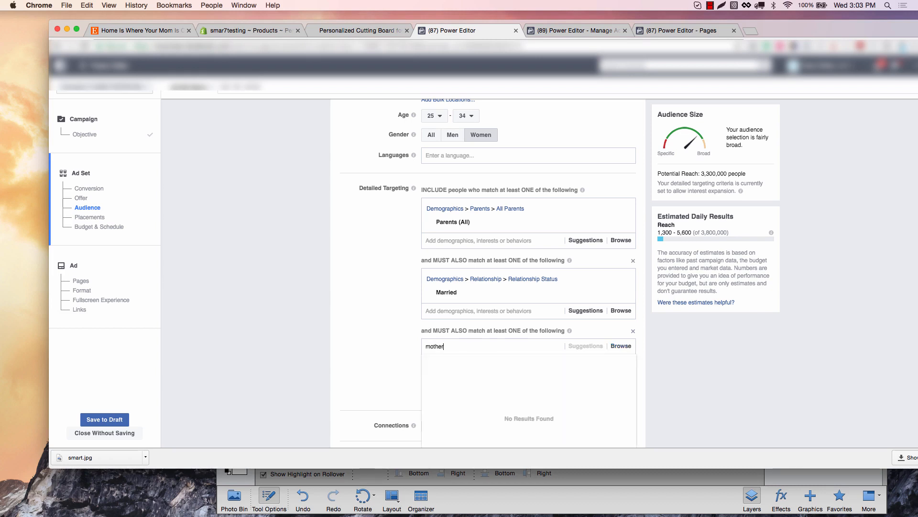
type("hood")
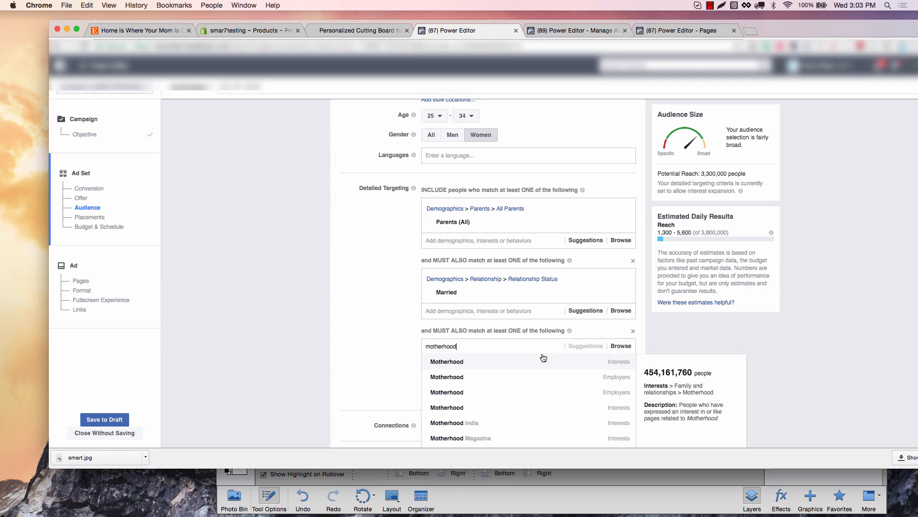
left_click(373, 317)
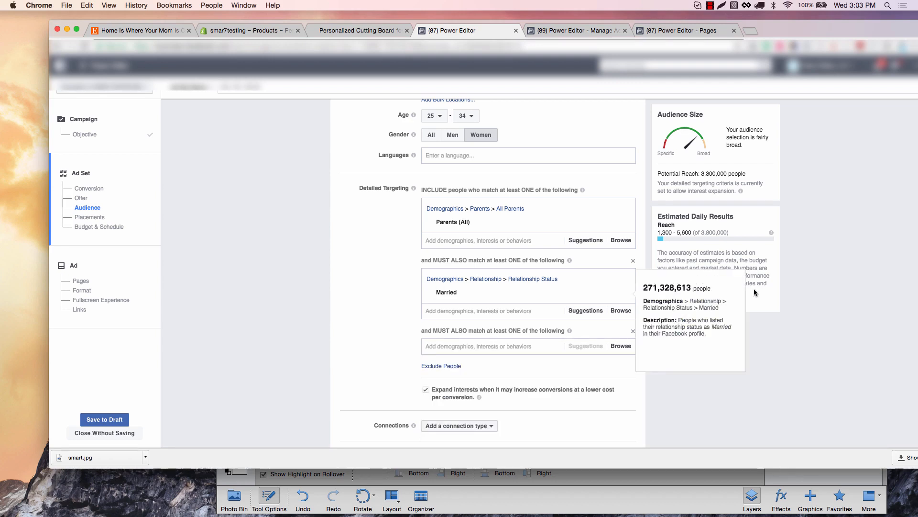
left_click(633, 331)
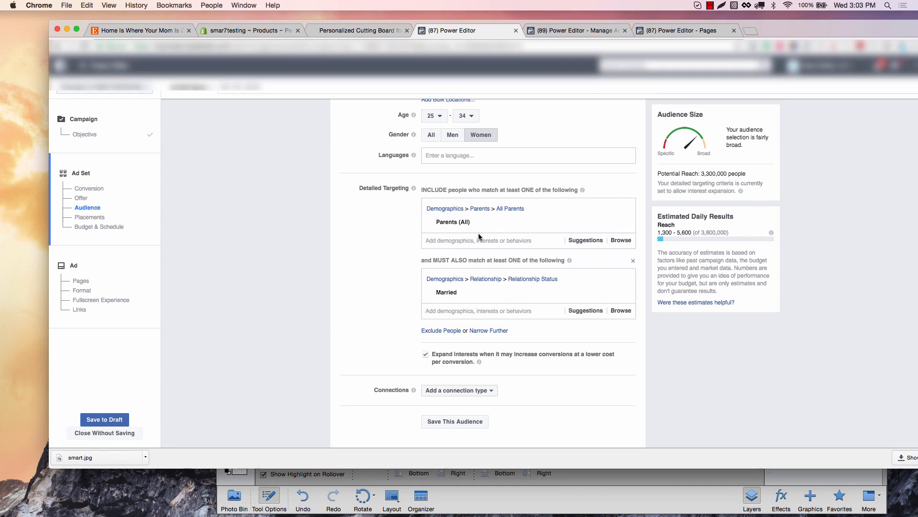
Remove the Married relationship condition from the audience's detailed targeting.
mouse_move(471, 223)
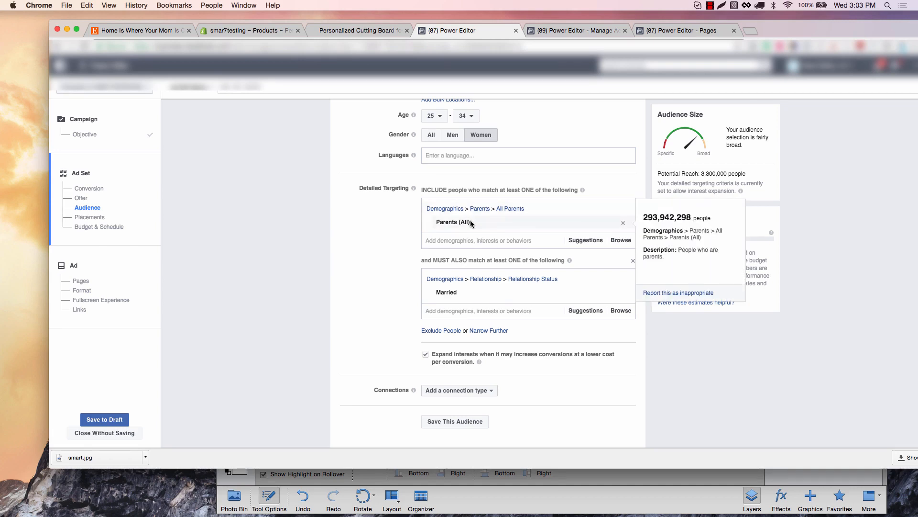
left_click(633, 262)
mouse_move(539, 223)
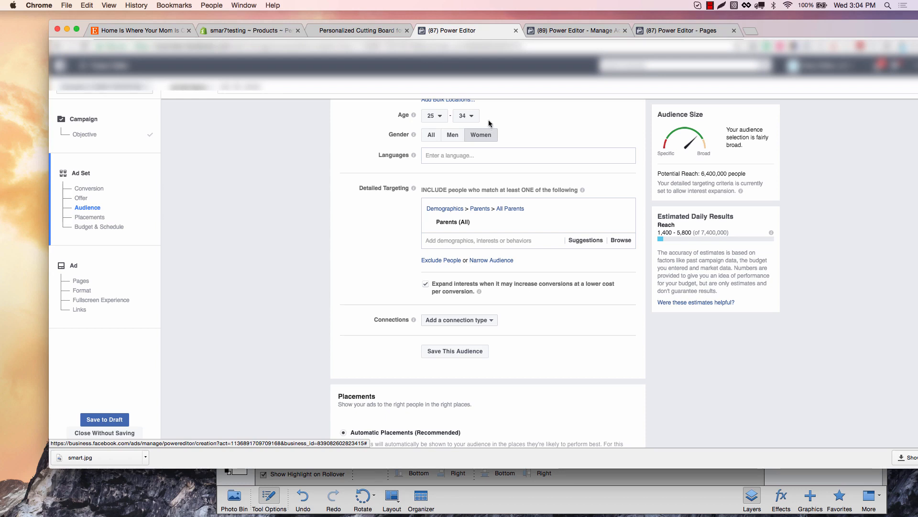
Raise the audience's maximum age to 44.
scroll(518, 130, "up", 1)
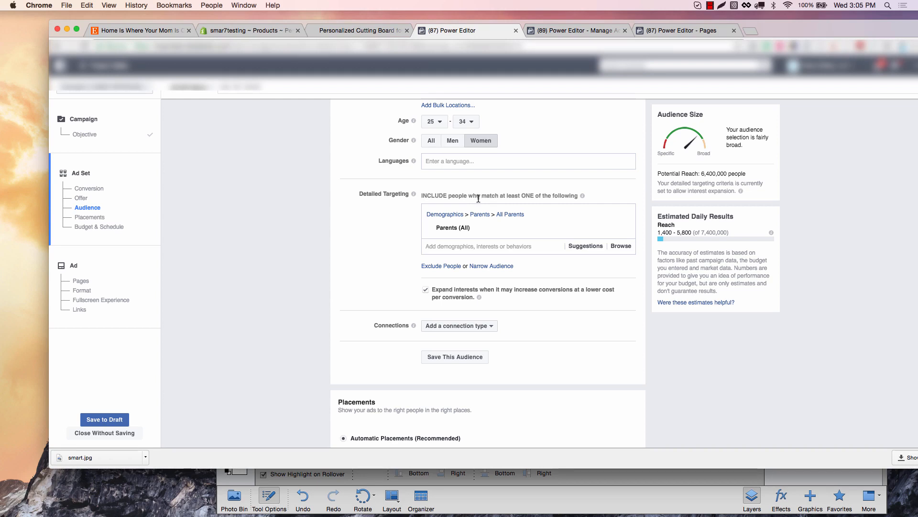
scroll(478, 199, "up", 1)
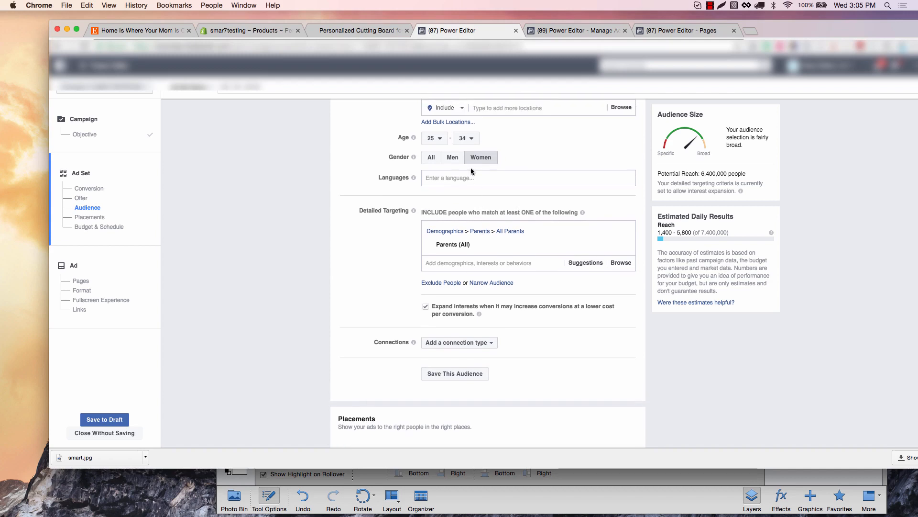
left_click(465, 138)
scroll(470, 208, "down", 5)
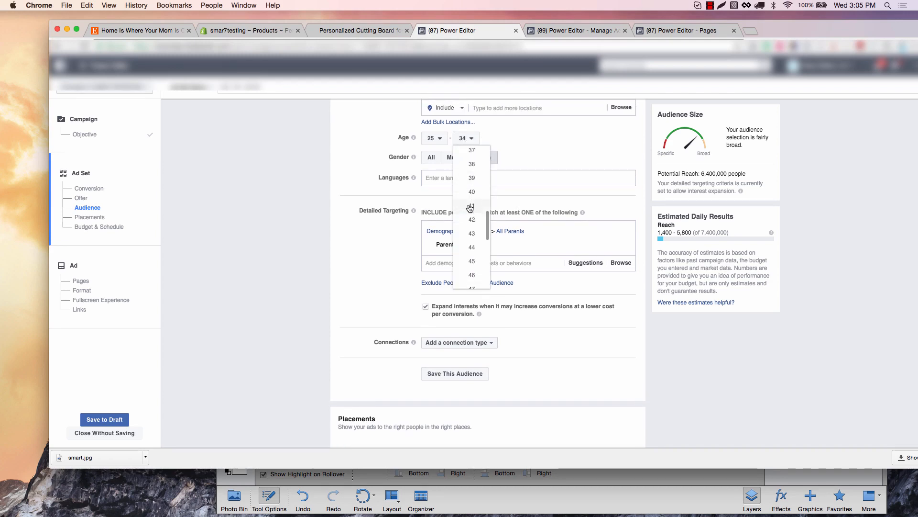
left_click(489, 247)
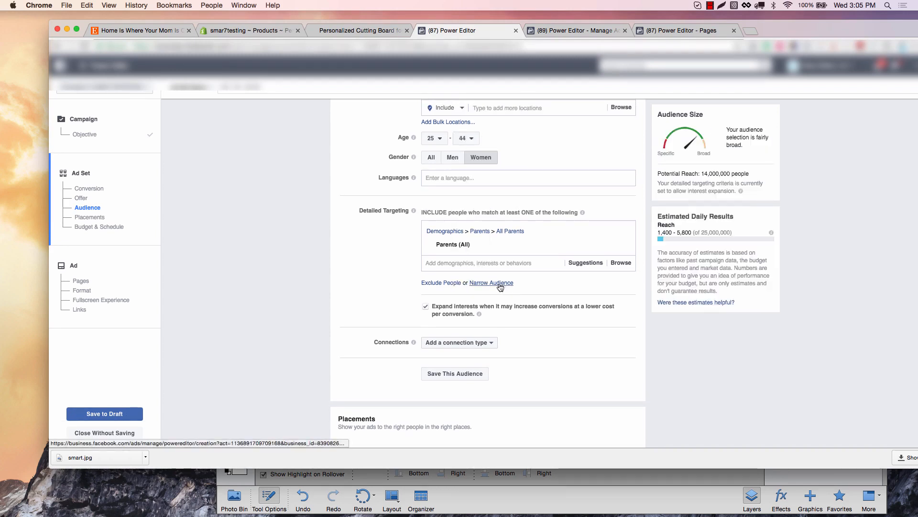
Narrow the audience of parents to people who must also match the relationship status Married.
left_click(475, 282)
left_click(472, 300)
type("married")
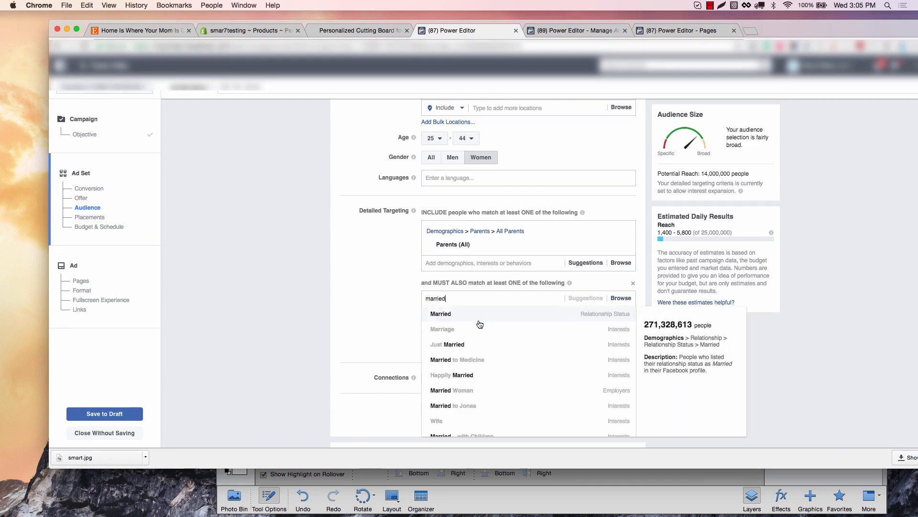
left_click(480, 324)
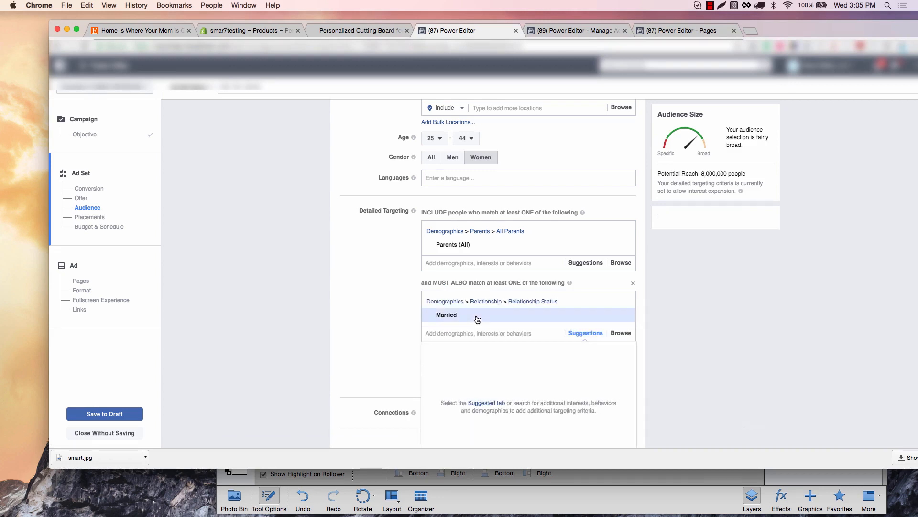
left_click(368, 286)
Review the audience's detailed targeting conditions together with its potential reach.
scroll(387, 265, "down", 5)
scroll(387, 268, "up", 4)
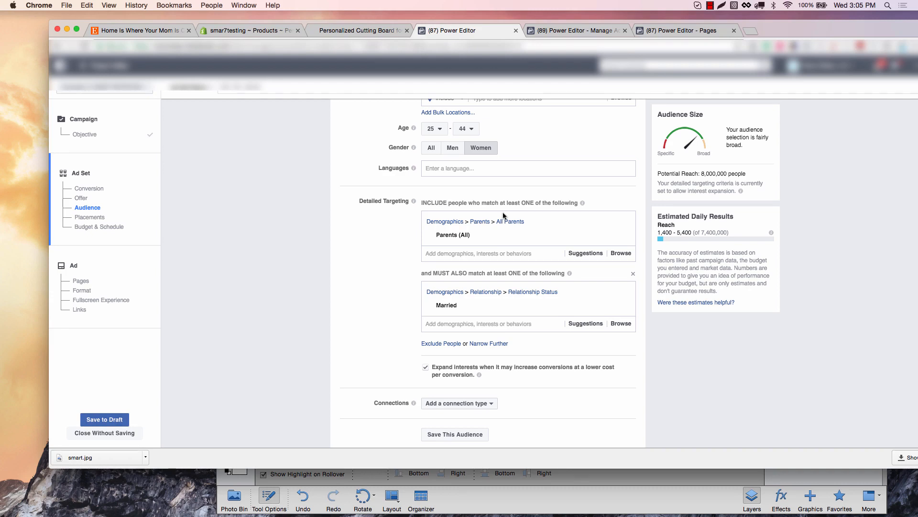
mouse_move(480, 235)
scroll(480, 235, "down", 2)
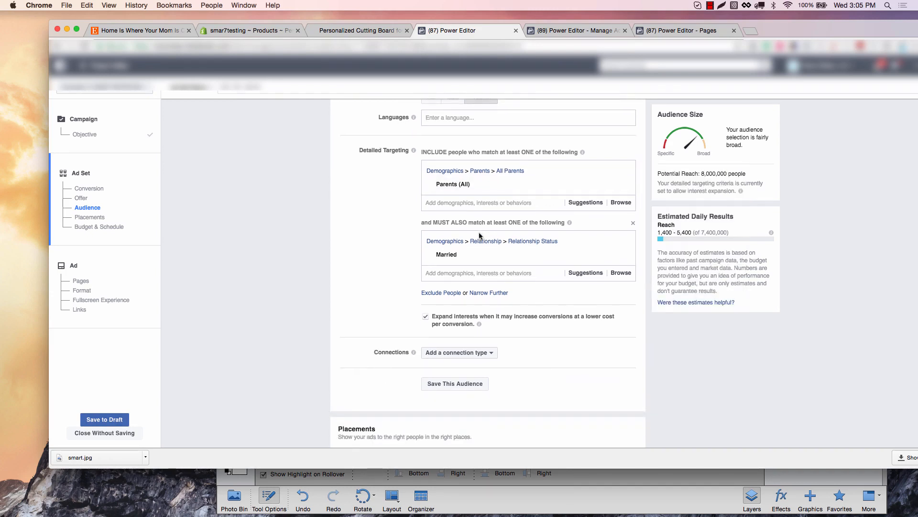
scroll(480, 235, "down", 2)
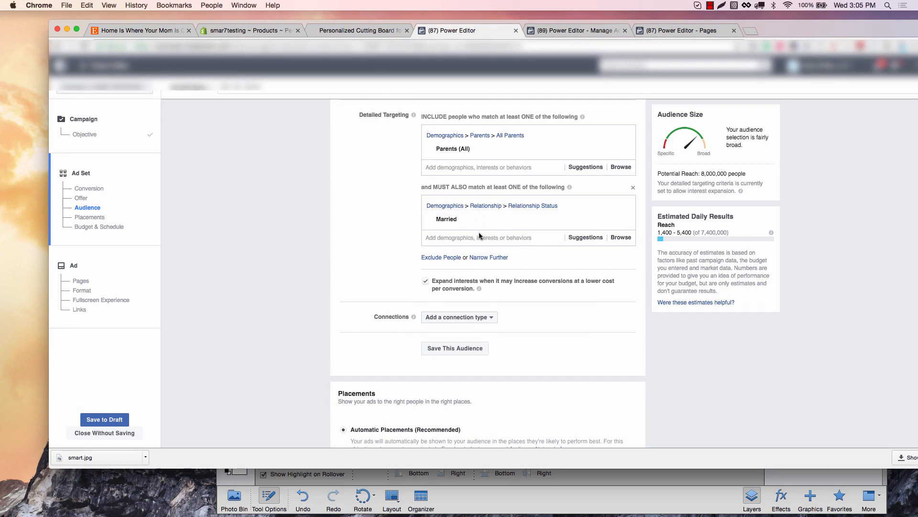
mouse_move(505, 157)
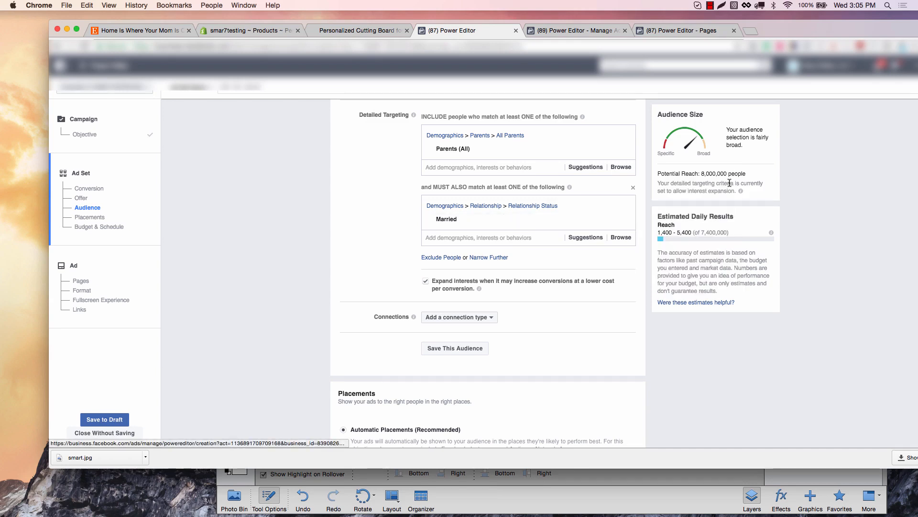
scroll(641, 238, "up", 2)
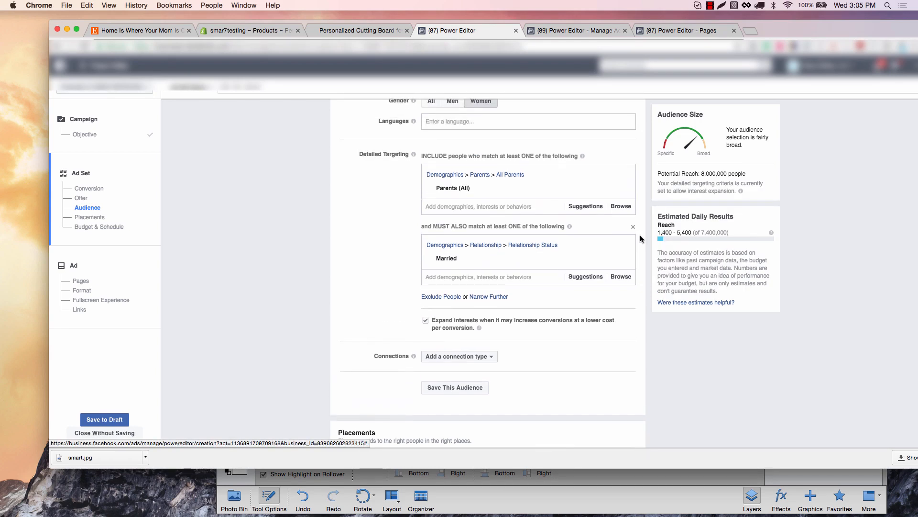
scroll(641, 239, "up", 1)
scroll(641, 238, "down", 3)
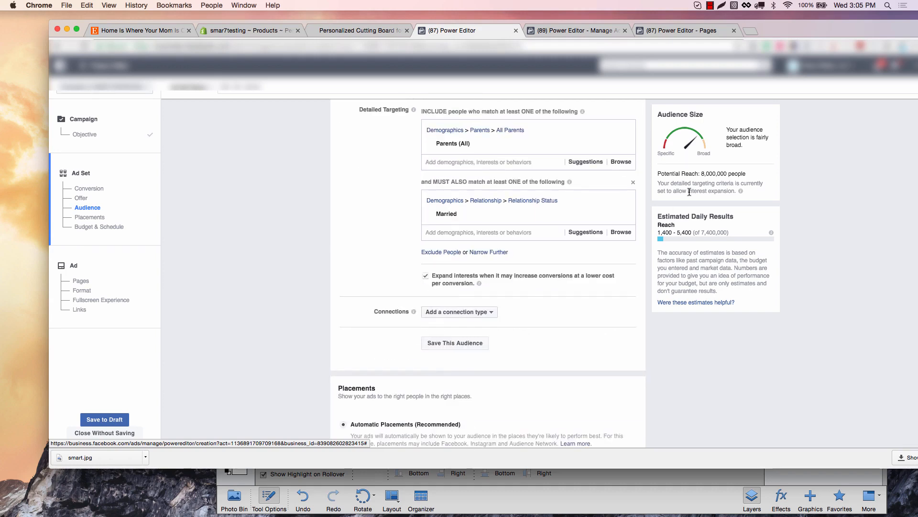
Switch the ad set to edited placements and exclude Audience Network and Facebook's Right Column.
scroll(628, 306, "down", 10)
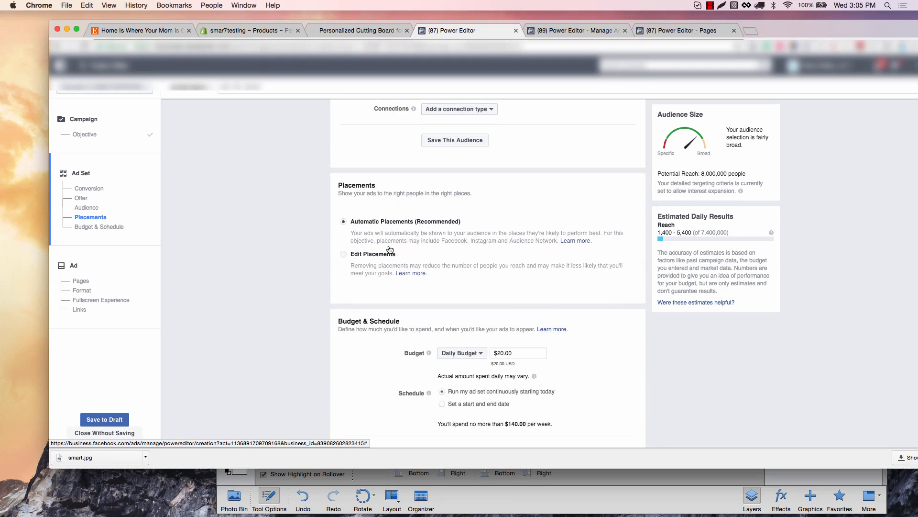
left_click(379, 258)
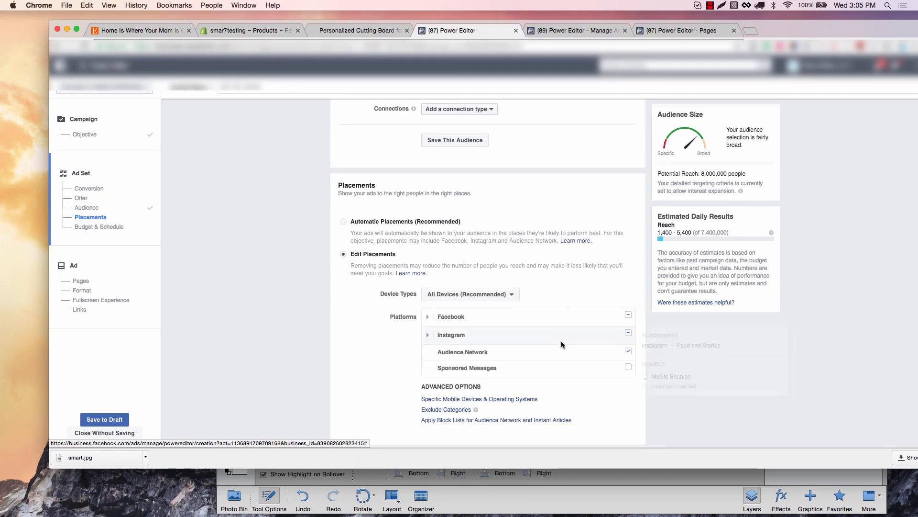
left_click(628, 351)
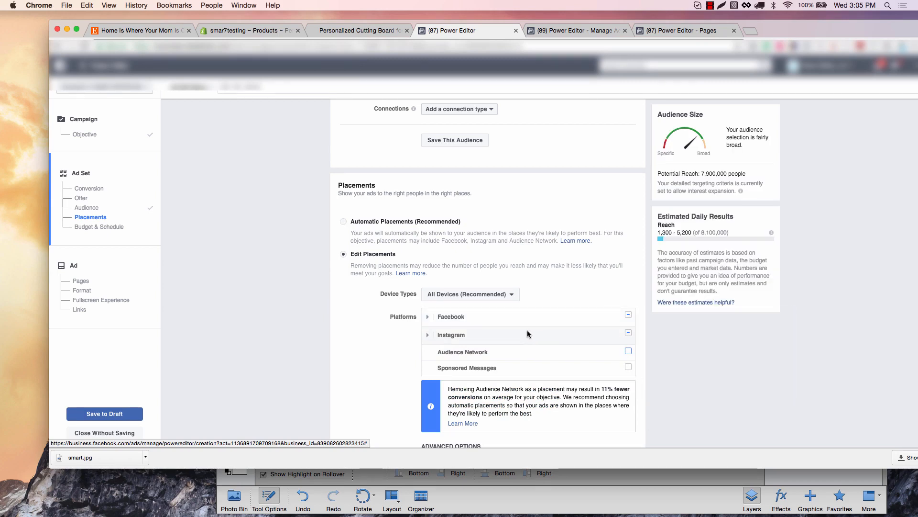
left_click(427, 317)
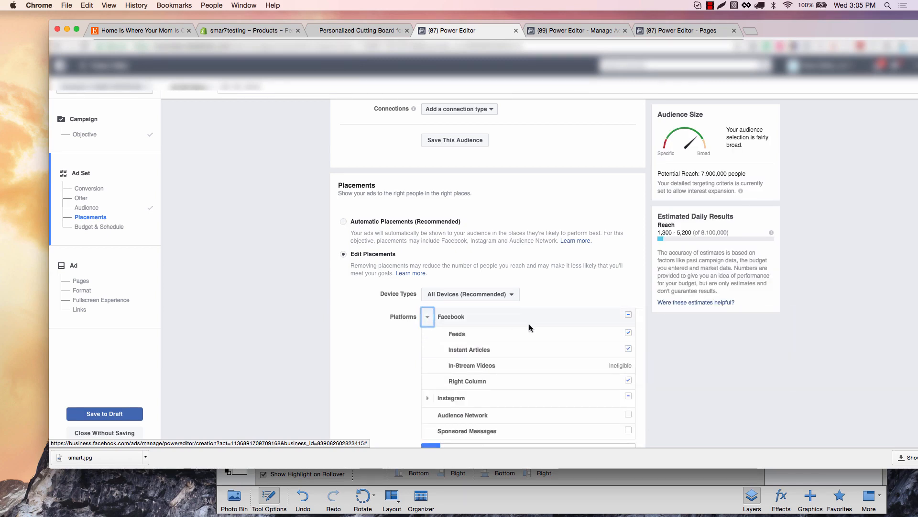
left_click(628, 379)
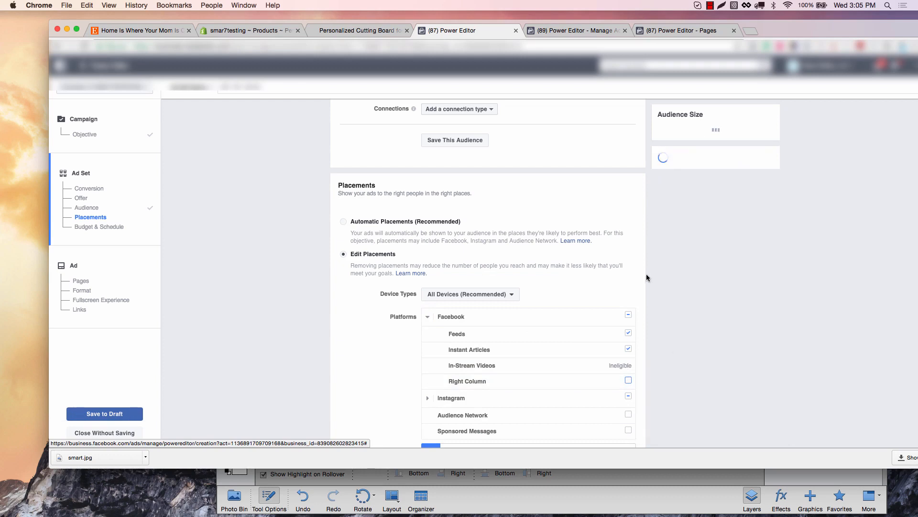
Expand the Instagram platform to check which of its individual placements are included.
scroll(421, 334, "down", 1)
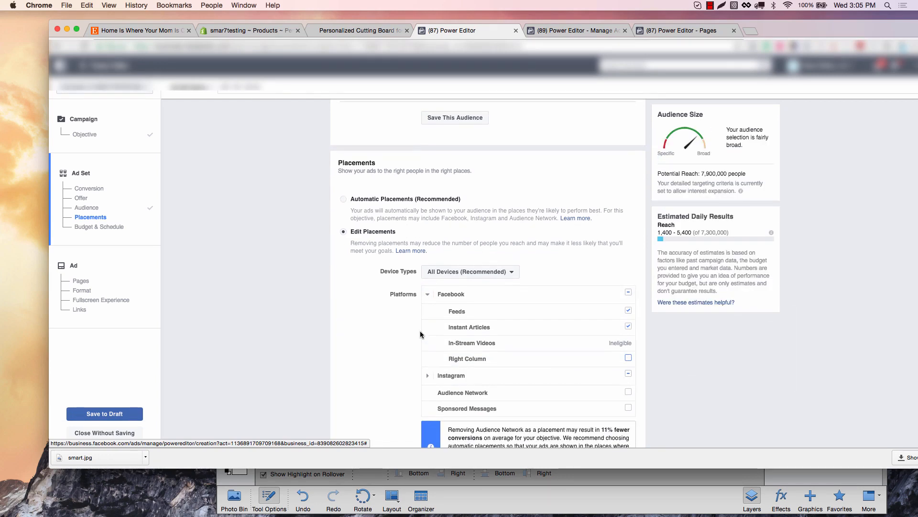
scroll(421, 334, "down", 3)
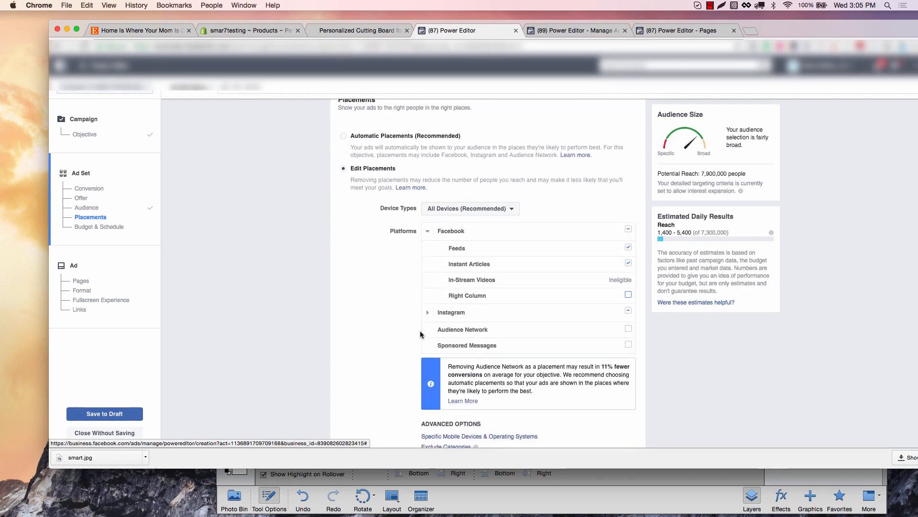
left_click(428, 314)
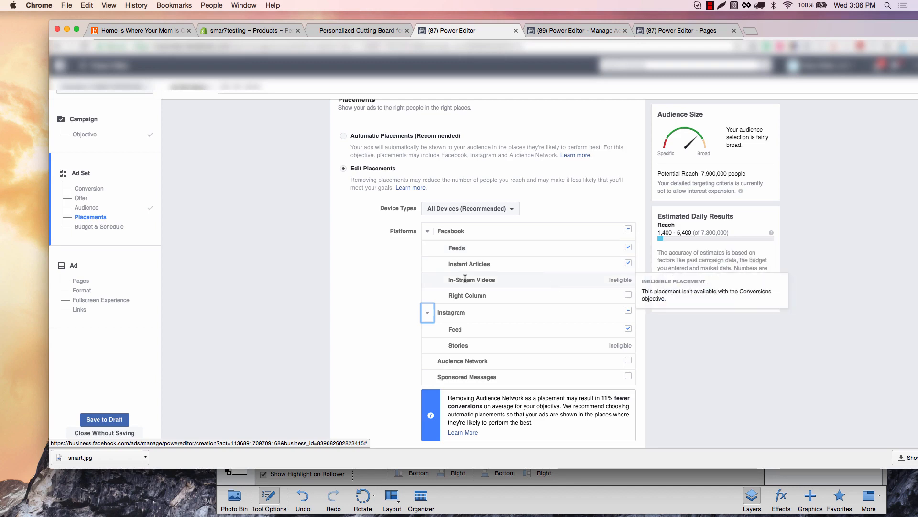
Set the ad set's daily budget to $50.00 and highlight the audience's potential reach figure.
scroll(389, 324, "down", 3)
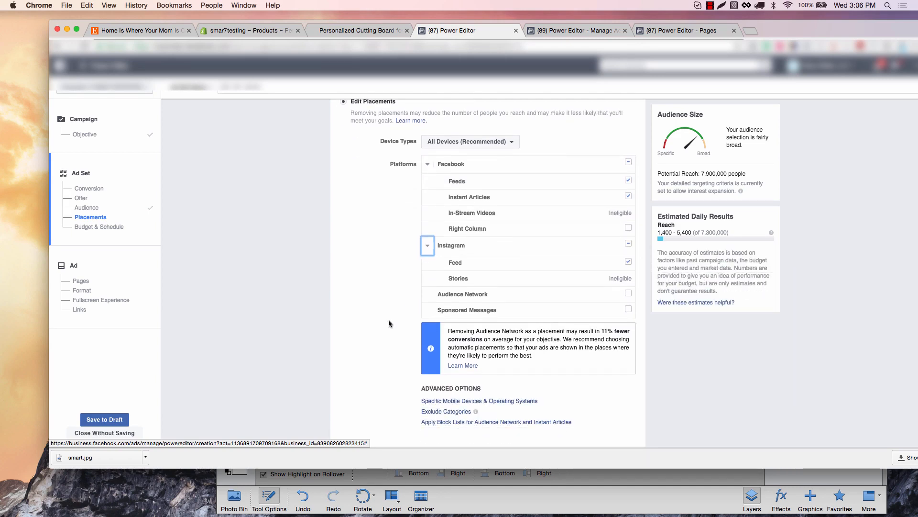
scroll(389, 323, "down", 3)
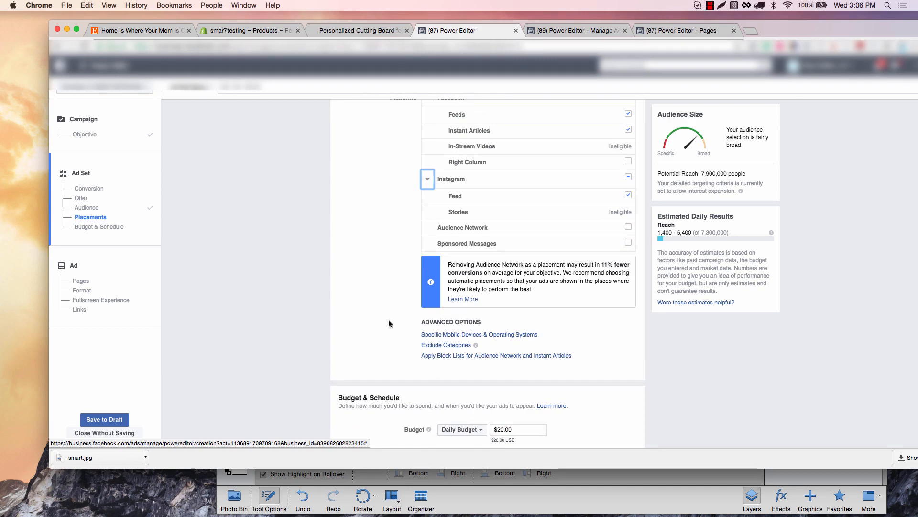
scroll(389, 323, "down", 7)
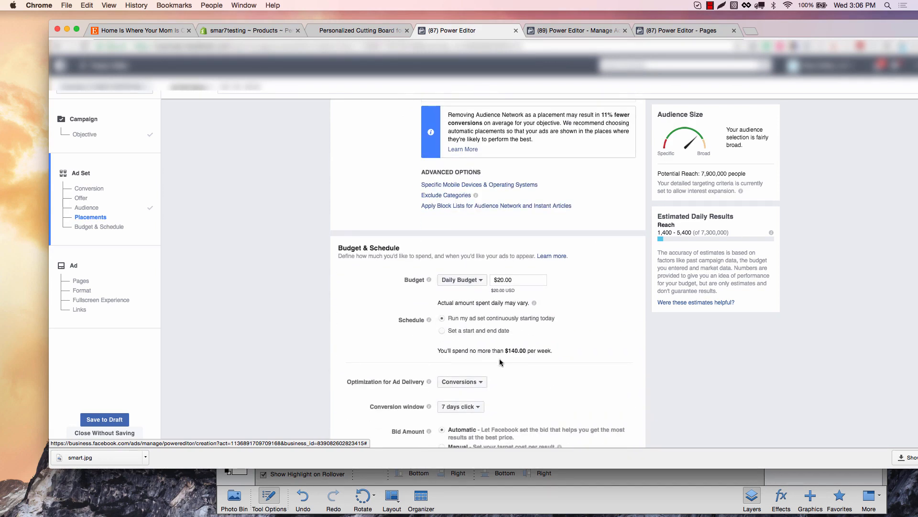
left_click(502, 281)
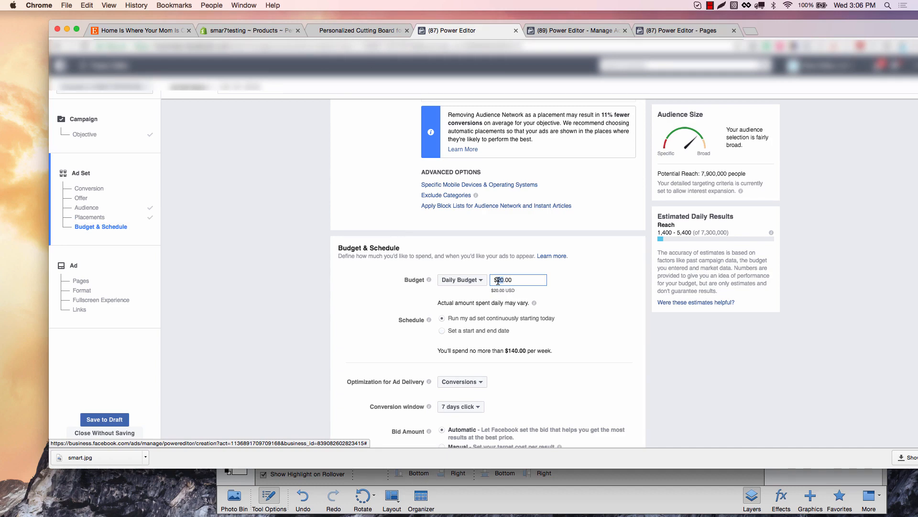
type("5")
double_click(726, 173)
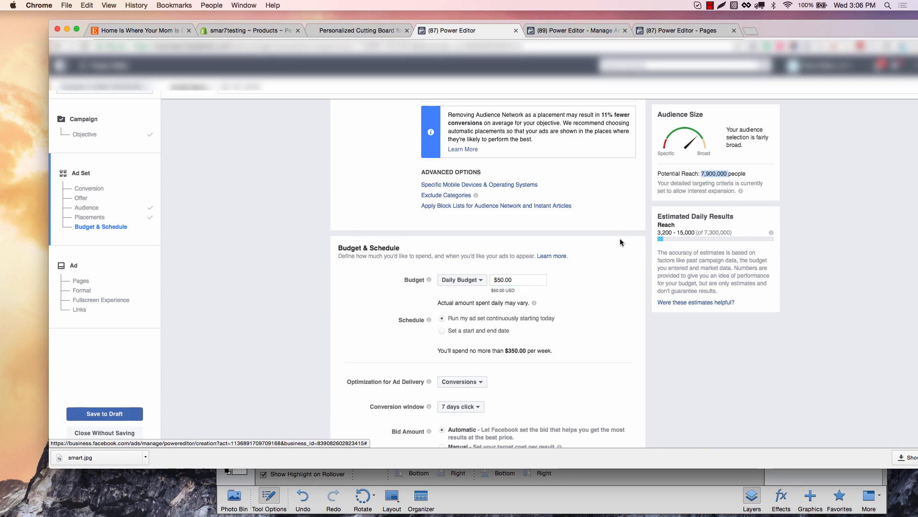
Review the ad set's schedule, delivery optimization, conversion window, bid amount and delivery type settings below the daily budget.
left_click(623, 261)
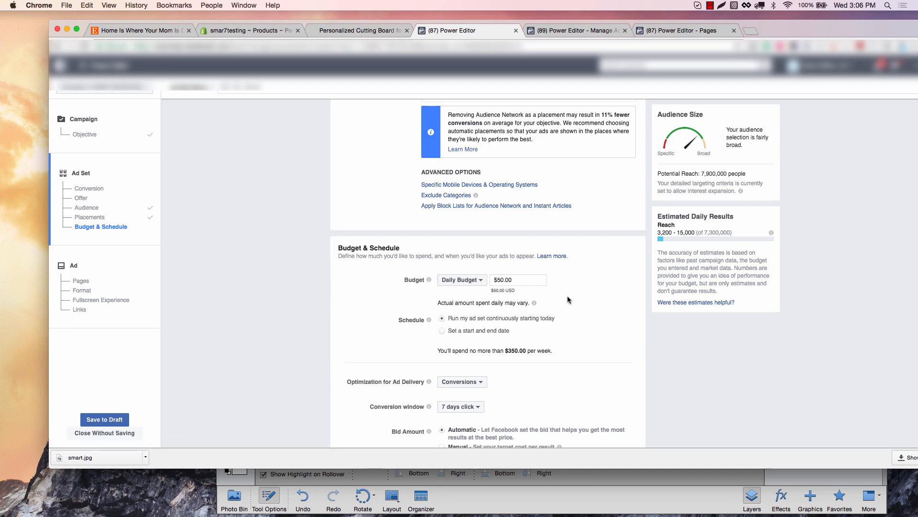
scroll(592, 291, "down", 1)
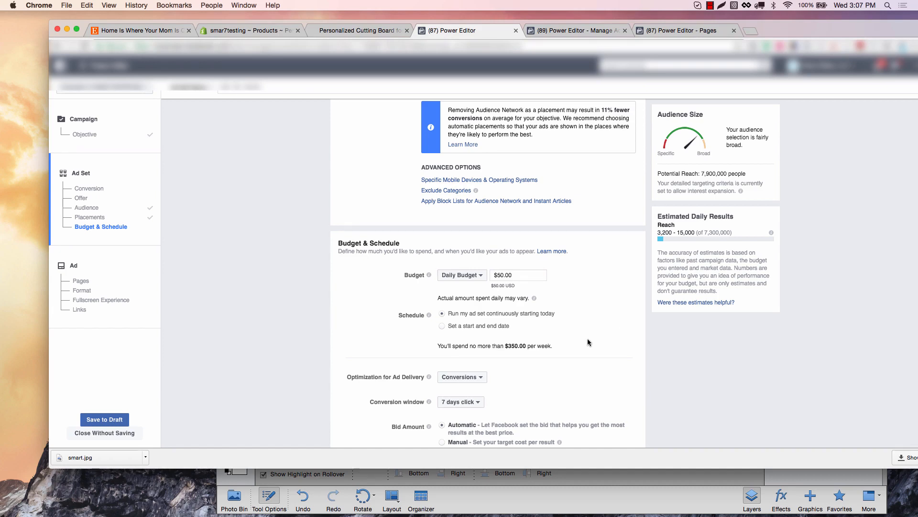
scroll(588, 339, "down", 2)
scroll(588, 340, "down", 5)
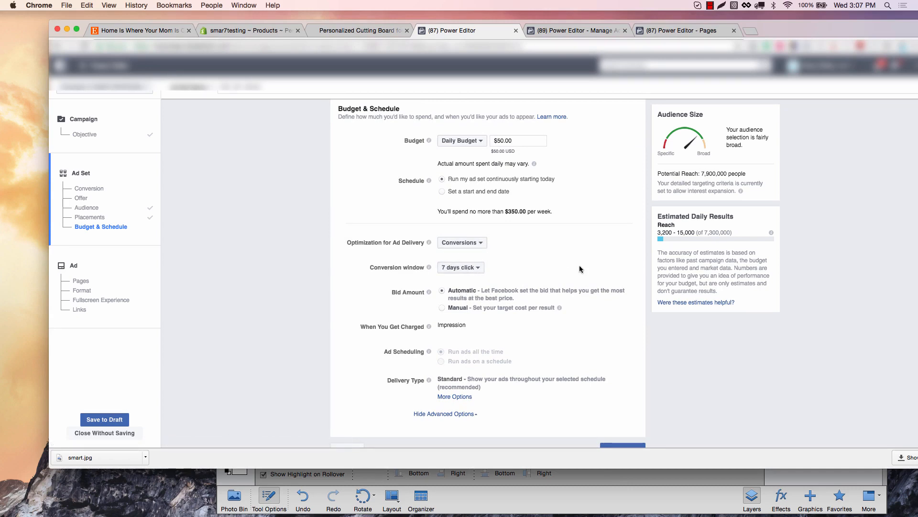
scroll(580, 268, "down", 1)
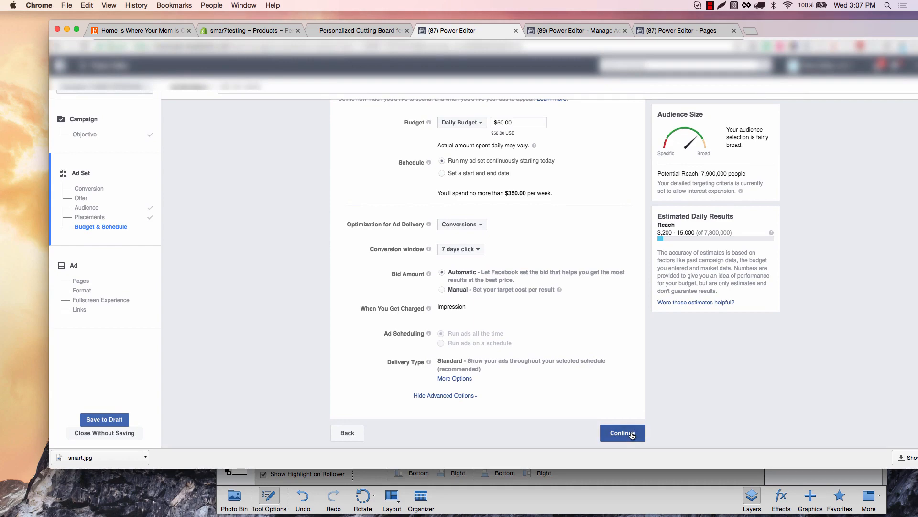
Open the prepared Mothers Only conversions ad and examine its connected page, Instagram account, existing page post and Desktop News Feed preview.
left_click(558, 32)
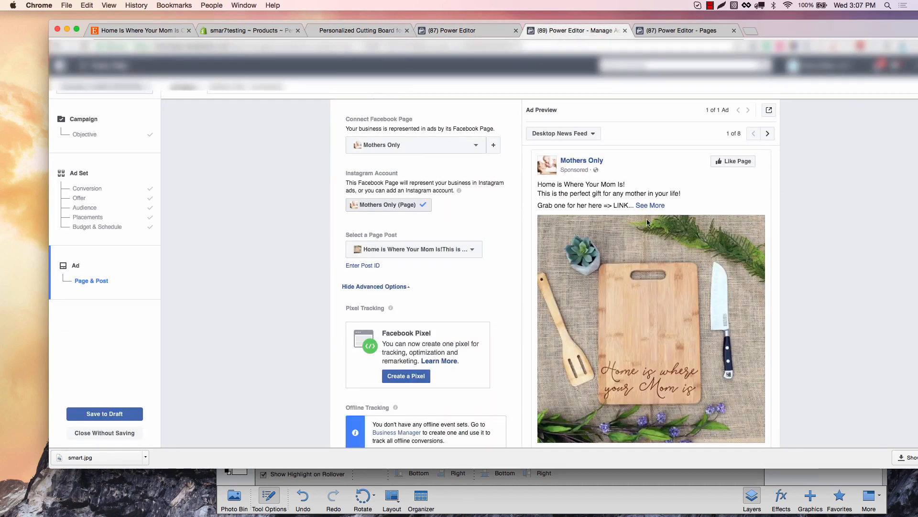
scroll(430, 206, "up", 2)
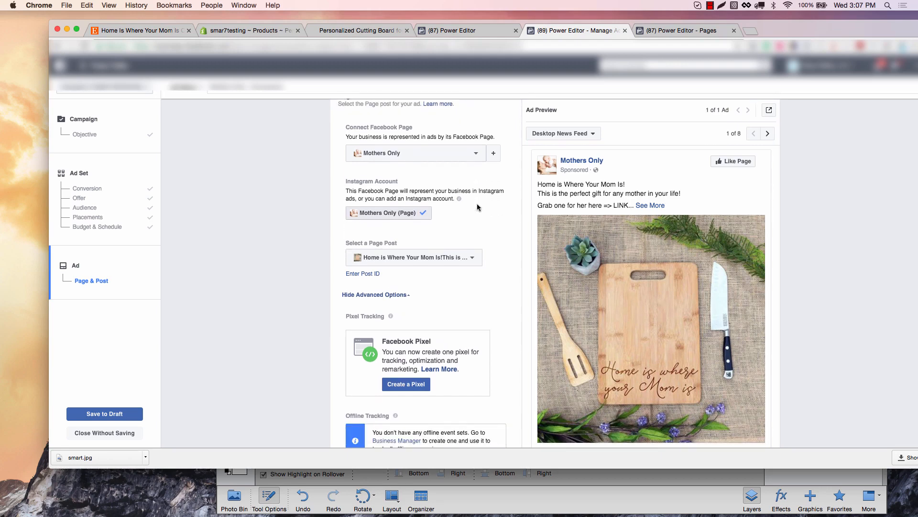
scroll(477, 207, "down", 1)
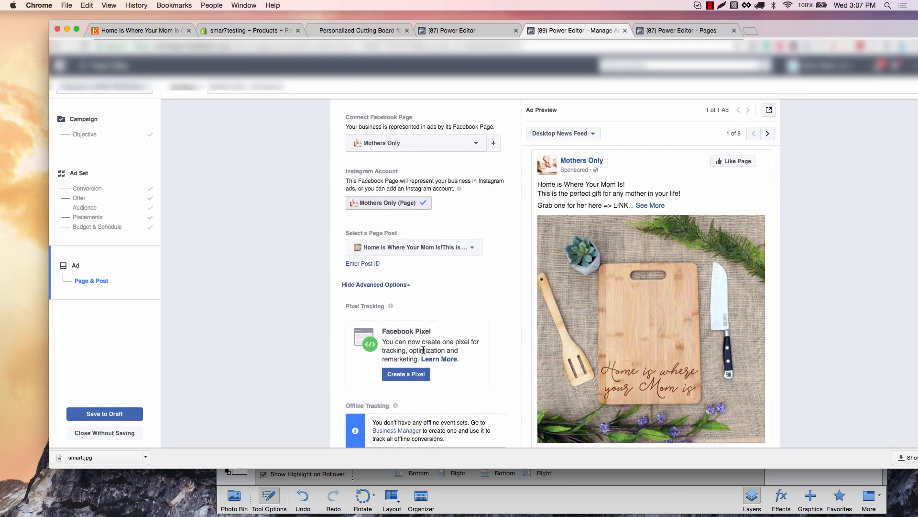
scroll(443, 152, "up", 5)
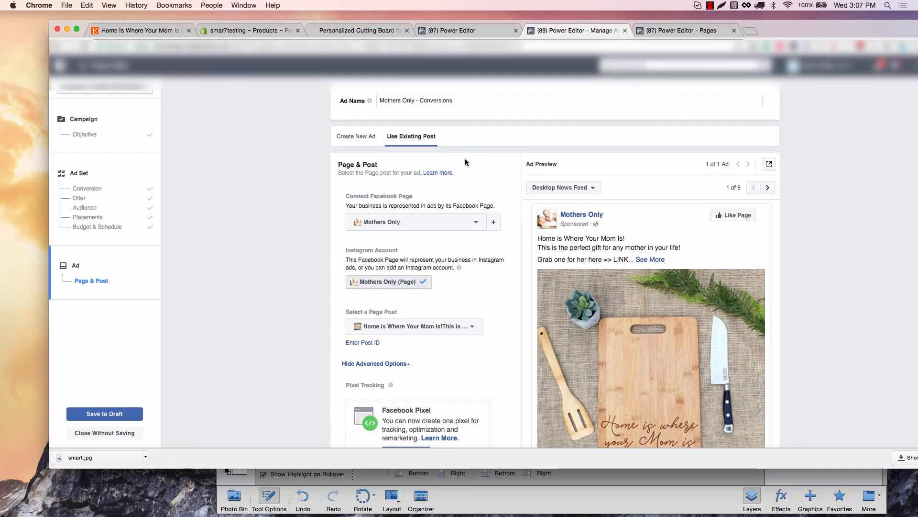
scroll(493, 222, "down", 1)
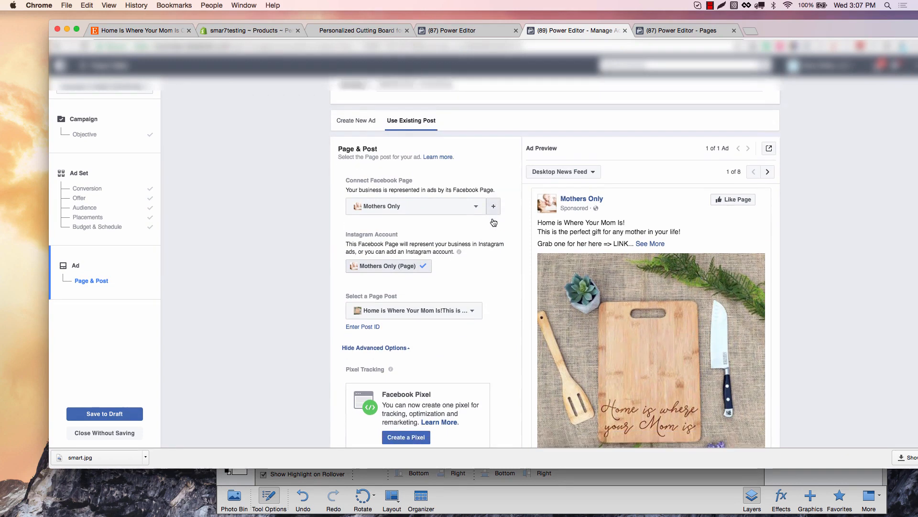
scroll(493, 219, "down", 1)
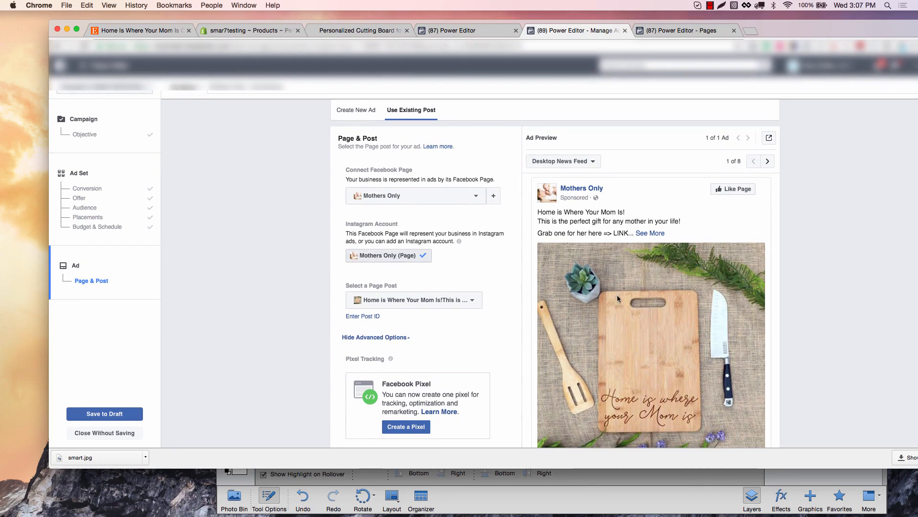
scroll(696, 330, "down", 3)
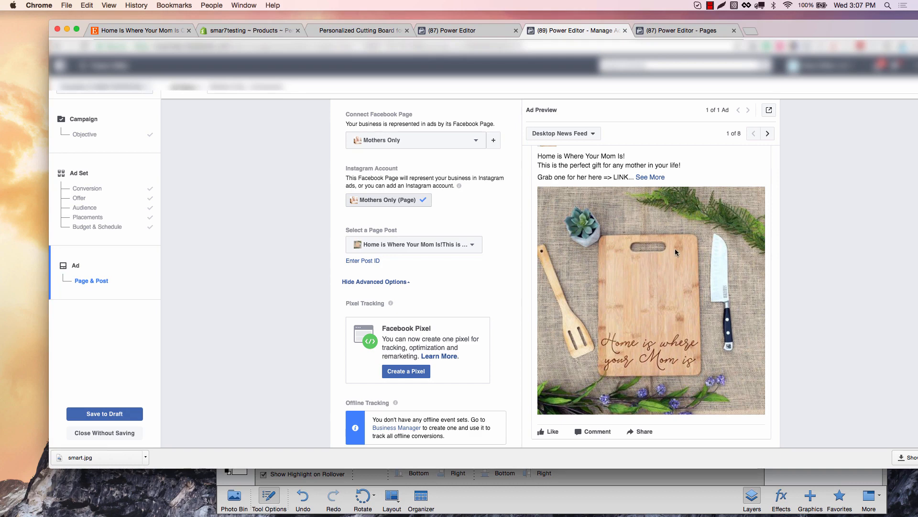
scroll(437, 163, "up", 3)
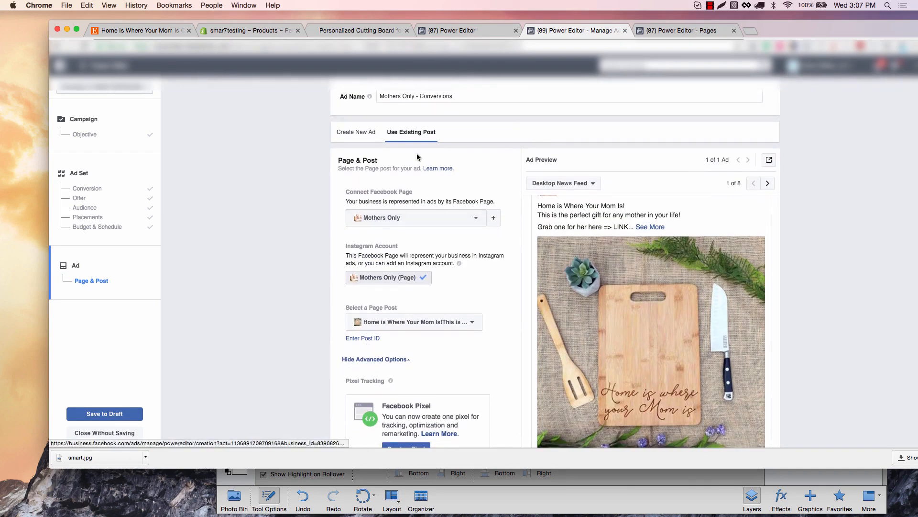
scroll(449, 190, "down", 1)
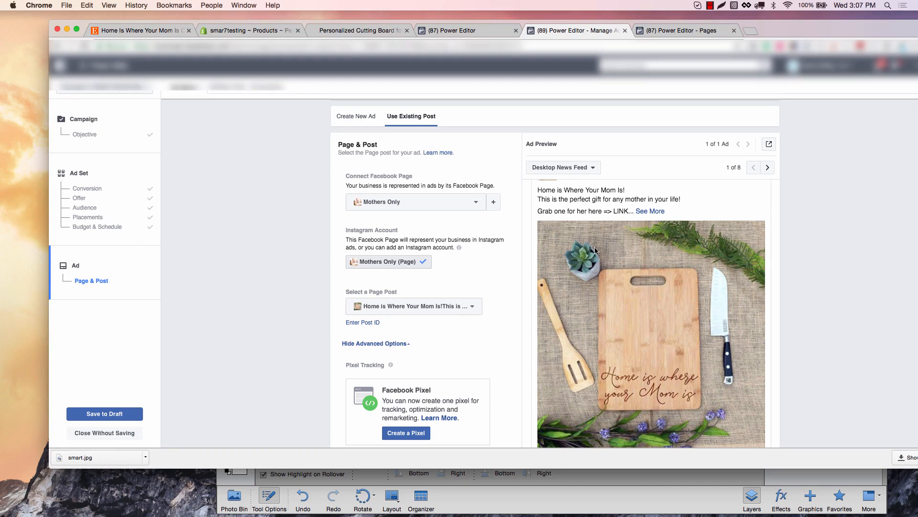
View the newer Mothers Only ads post that asks mothers to tag their kids, and close its details.
left_click(667, 32)
left_click(208, 201)
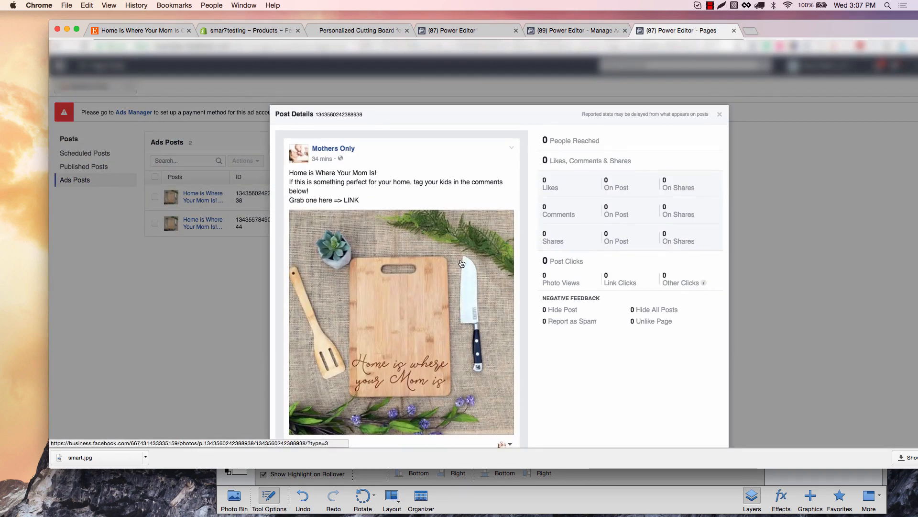
scroll(462, 263, "down", 2)
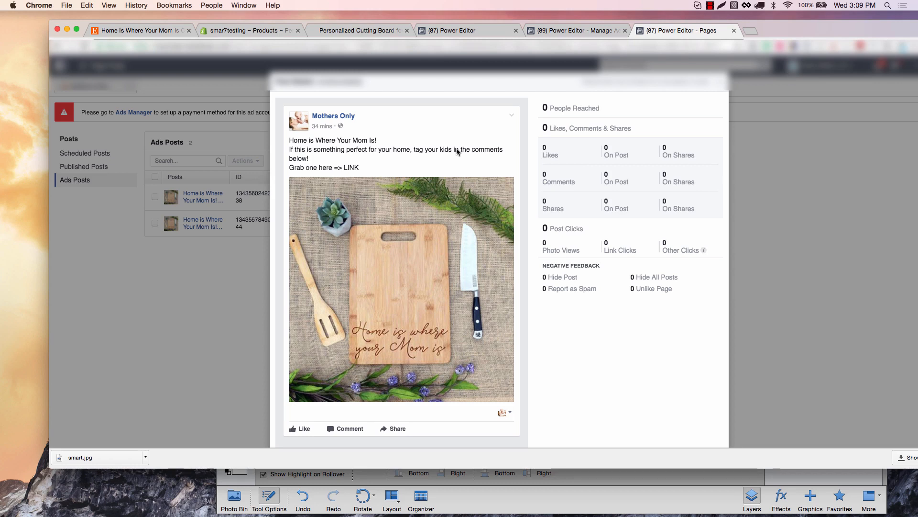
left_click(721, 83)
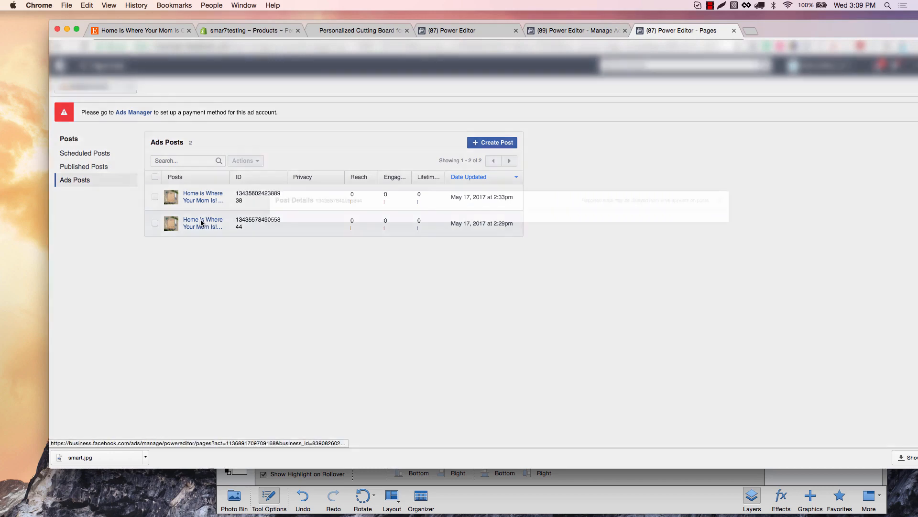
Open the older "perfect gift for any mother" ads post, expand its full text and review the wording and image.
left_click(204, 223)
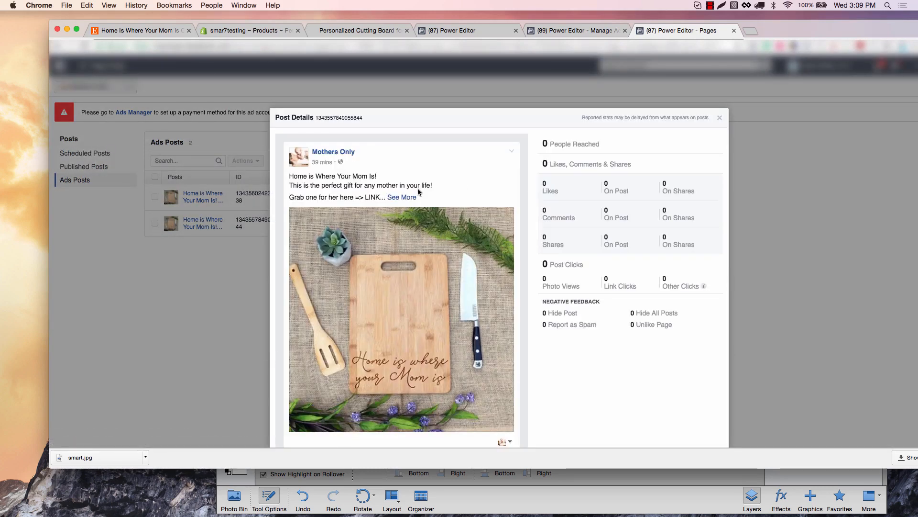
left_click(402, 197)
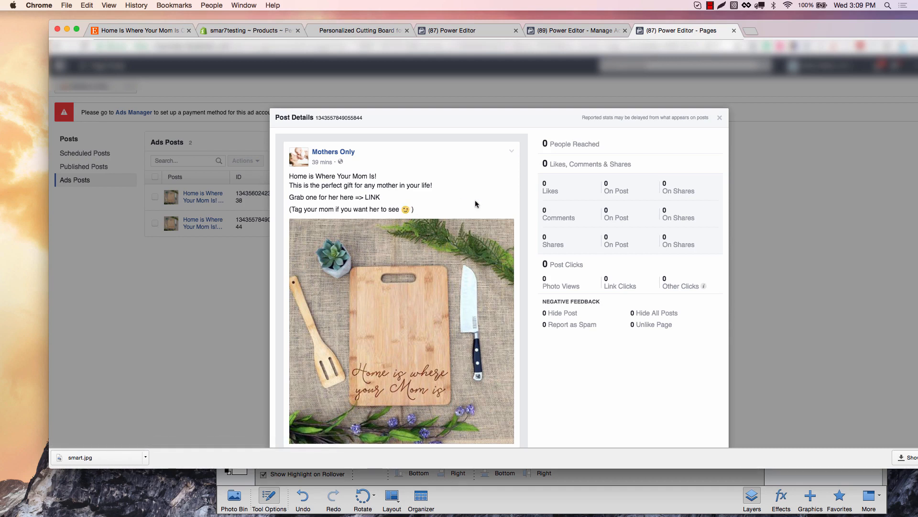
scroll(475, 201, "down", 1)
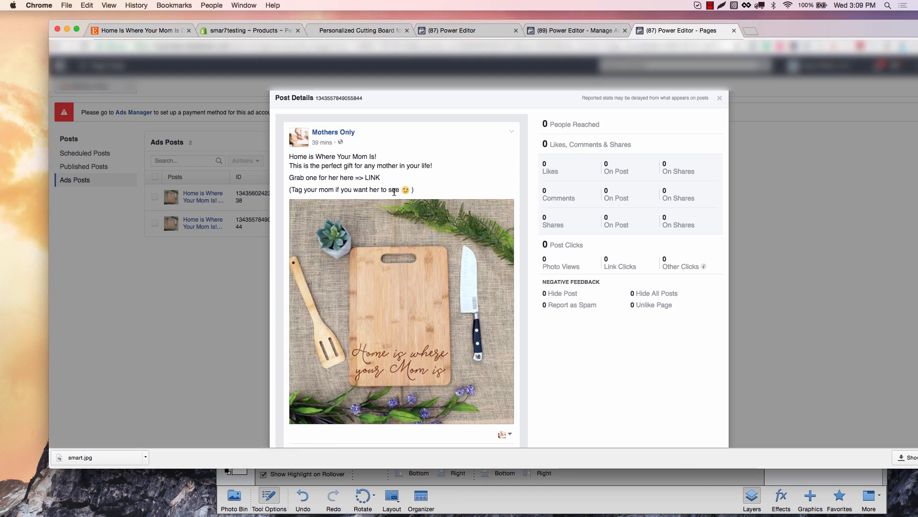
scroll(386, 188, "down", 1)
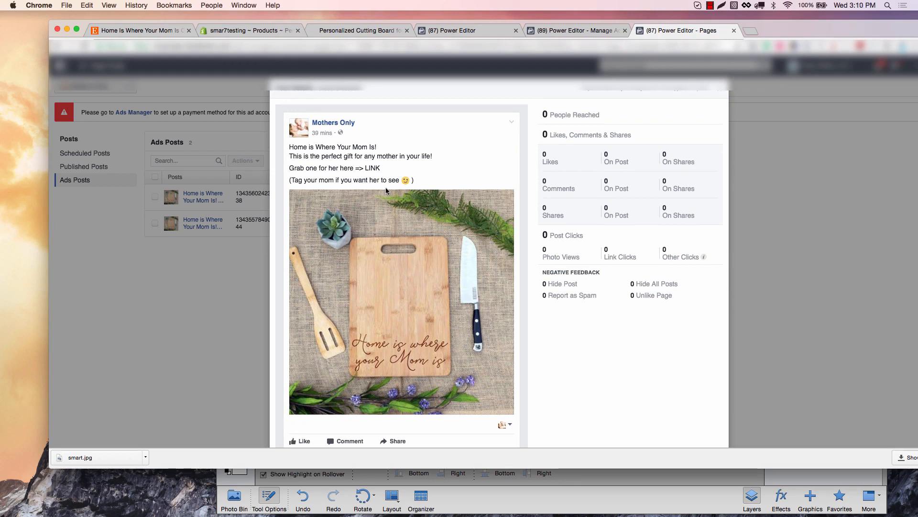
scroll(386, 190, "down", 2)
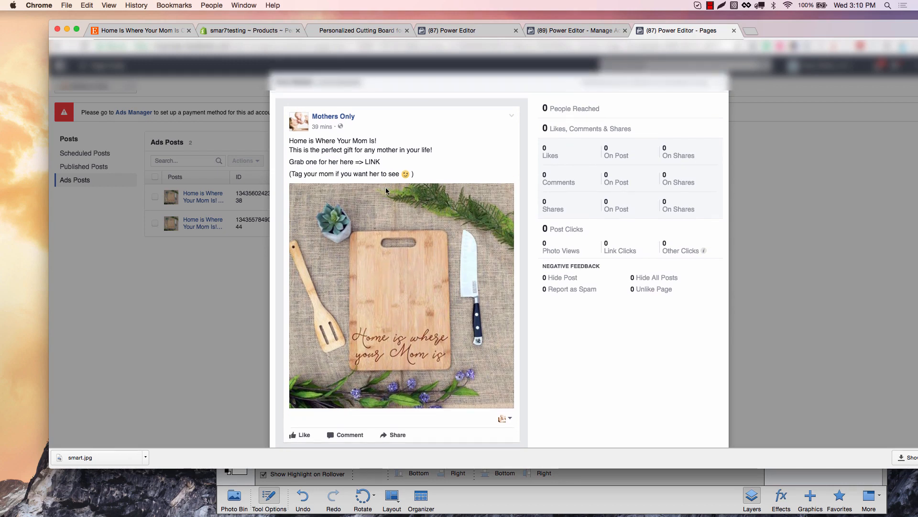
scroll(381, 158, "down", 1)
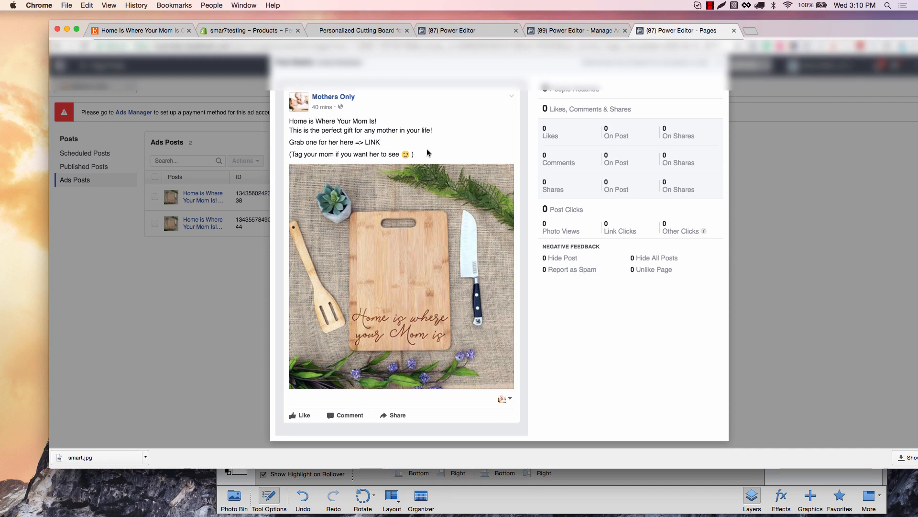
scroll(424, 144, "up", 3)
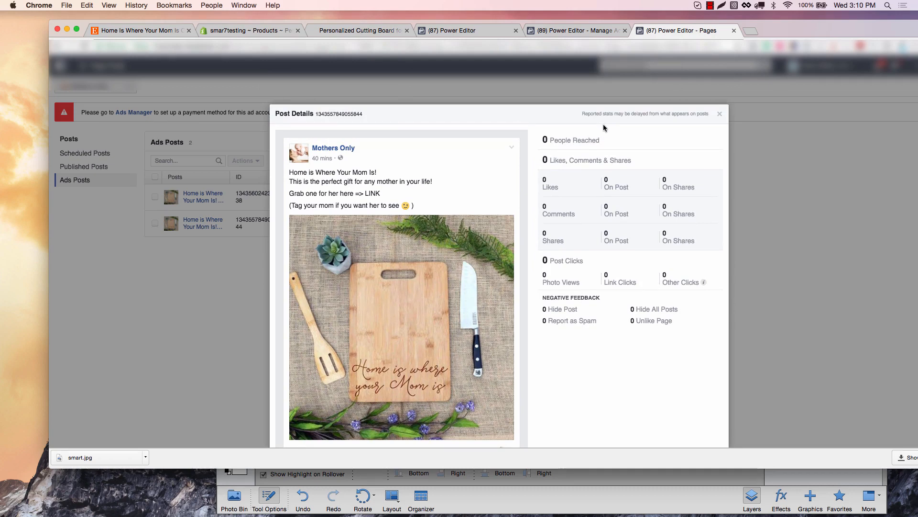
Return to the Mothers Only conversions ad and check its selected post, pixel tracking and offline tracking sections down to Review Order.
left_click(591, 32)
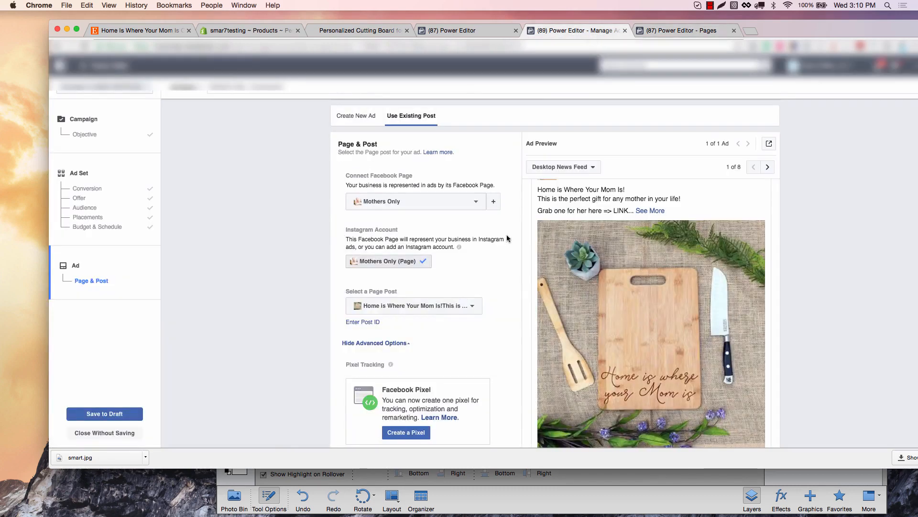
scroll(506, 237, "down", 1)
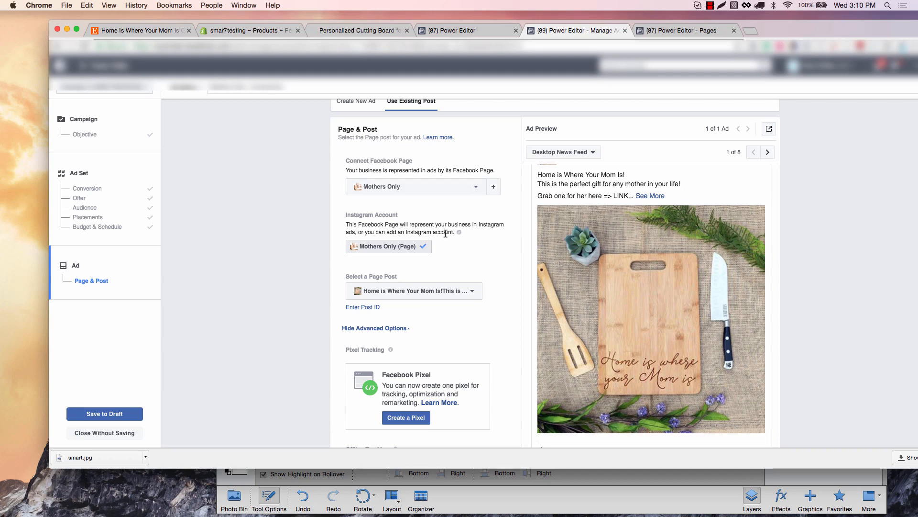
scroll(494, 243, "down", 2)
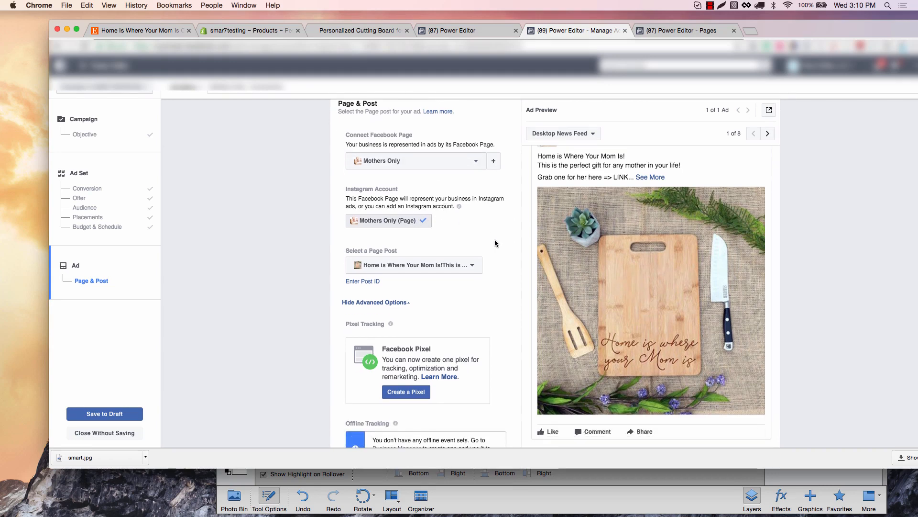
scroll(553, 219, "down", 5)
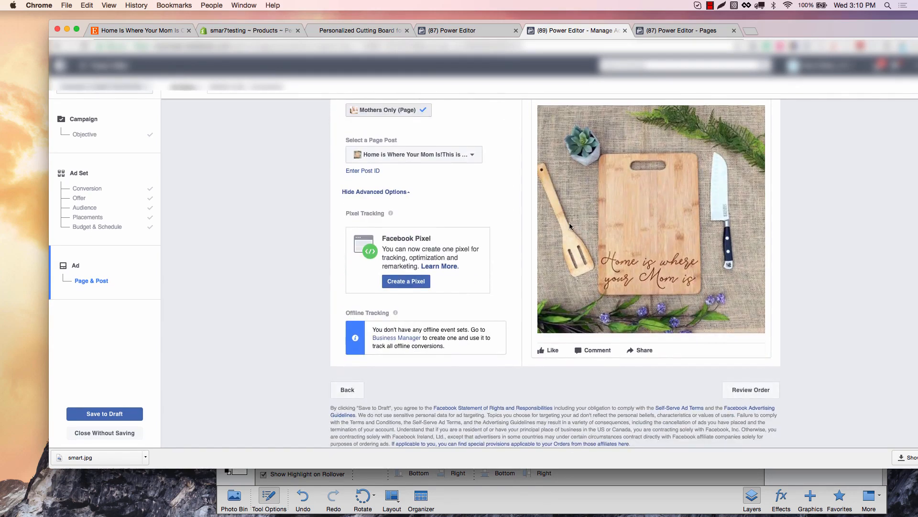